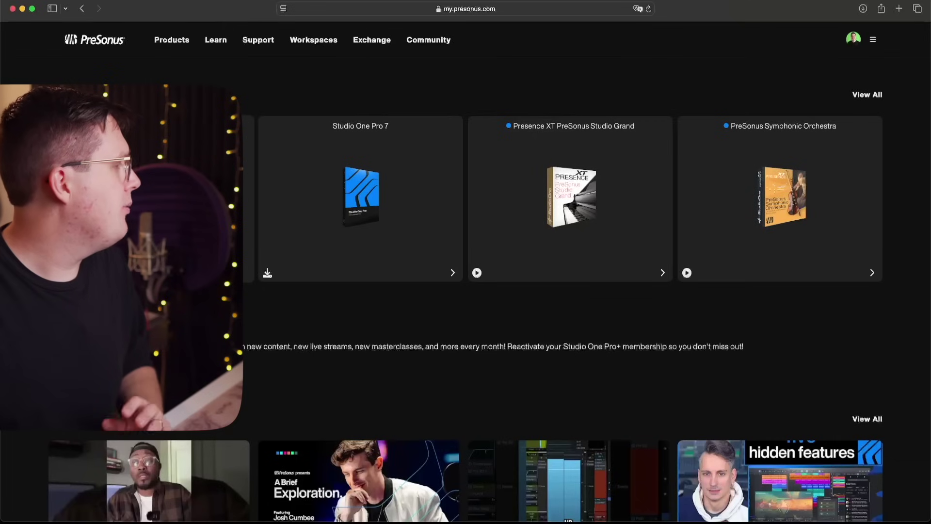
Download the Studio One Pro 7 installer (PreSonus Studio One 7.dmg, 357.4 MB) from the full Products list
{"action": "left_click", "coordinate": [869, 95]}
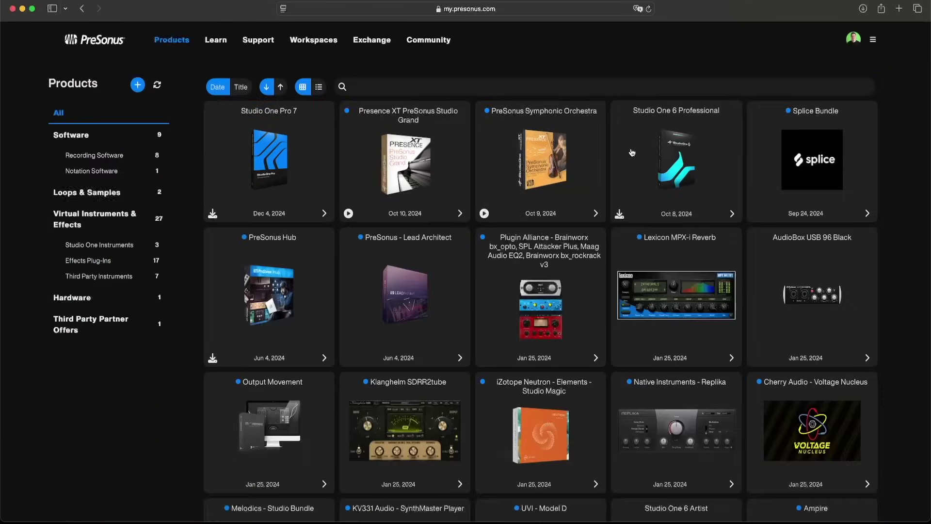
{"action": "scroll", "coordinate": [704, 150], "scroll_direction": "down", "scroll_amount": 12}
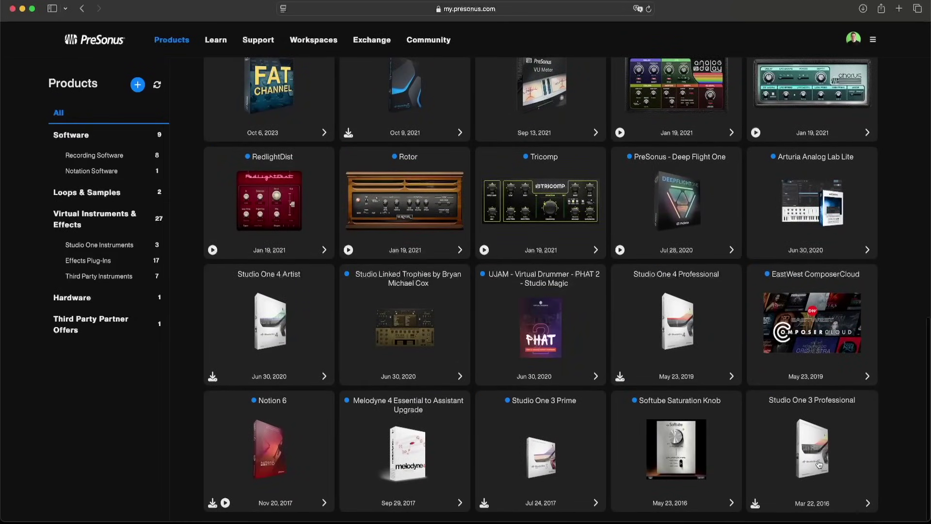
{"action": "scroll", "coordinate": [873, 470], "scroll_direction": "up", "scroll_amount": 15}
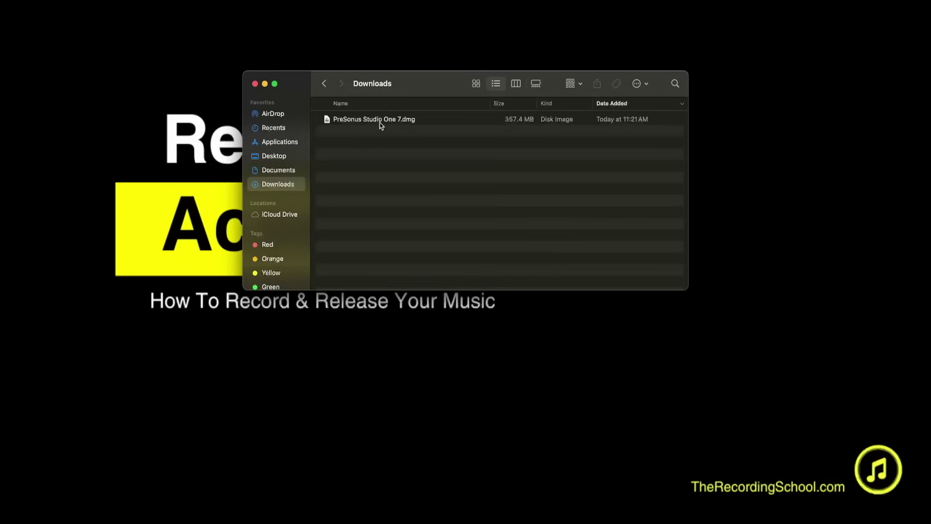
{"action": "left_click", "coordinate": [381, 126]}
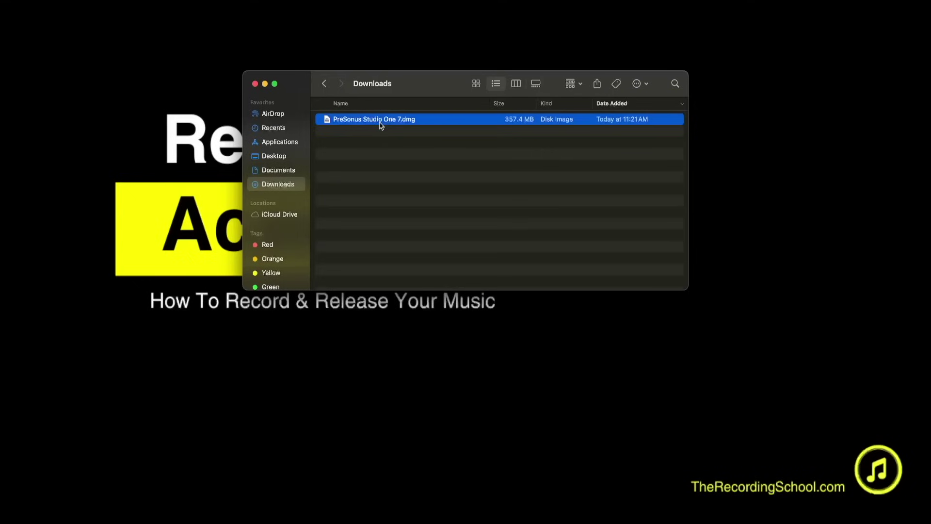
Mount PreSonus Studio One 7.dmg, copy Studio One 7 into Applications, and open Applications
{"action": "double_click", "coordinate": [381, 120]}
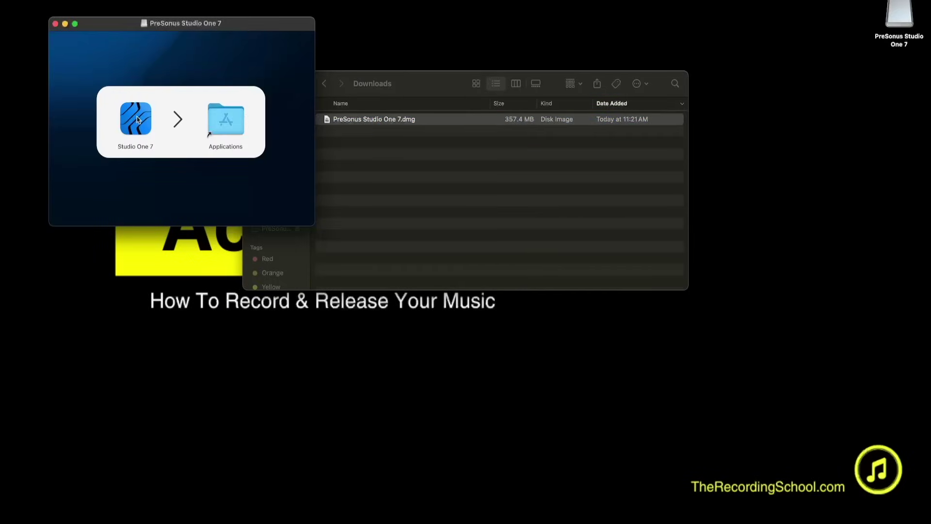
{"action": "left_click_drag", "start_coordinate": [138, 120], "coordinate": [233, 122]}
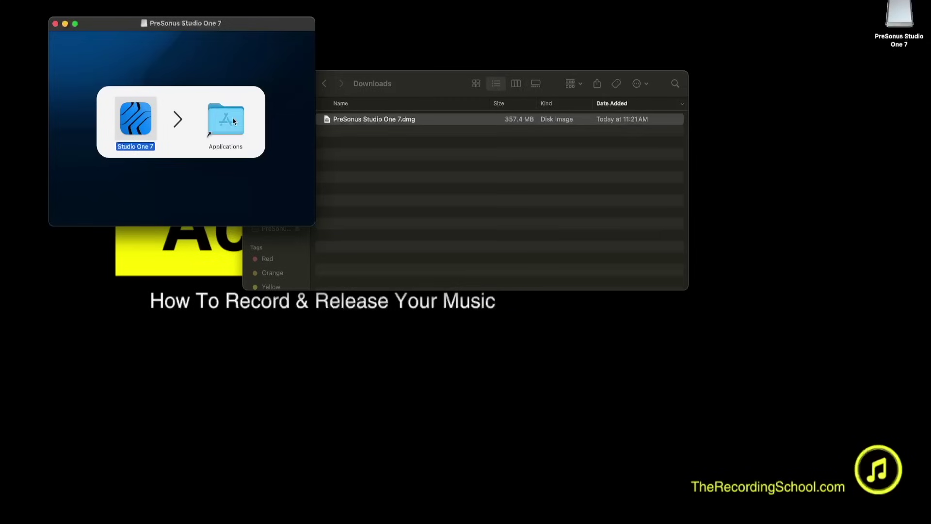
{"action": "double_click", "coordinate": [234, 121]}
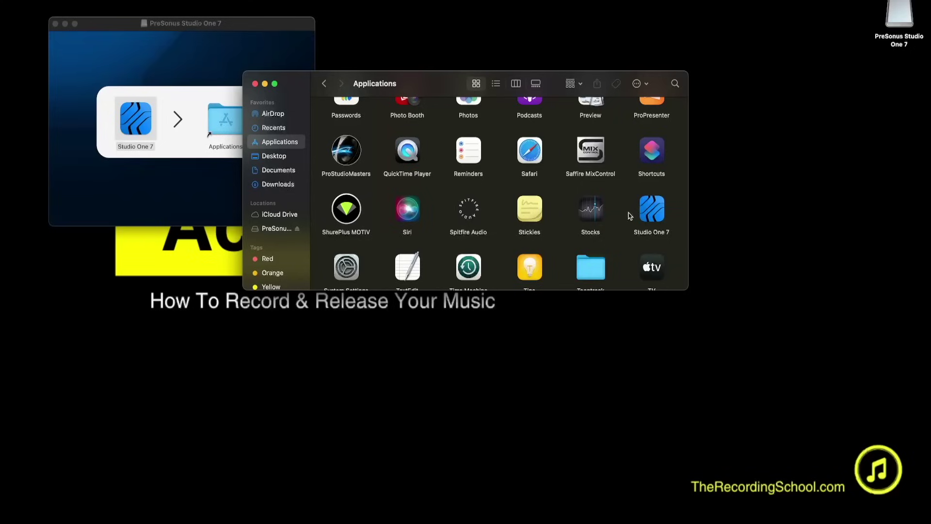
Launch Studio One 7 from Applications, confirm the security prompt, and accept the licence agreement
{"action": "left_click", "coordinate": [657, 213]}
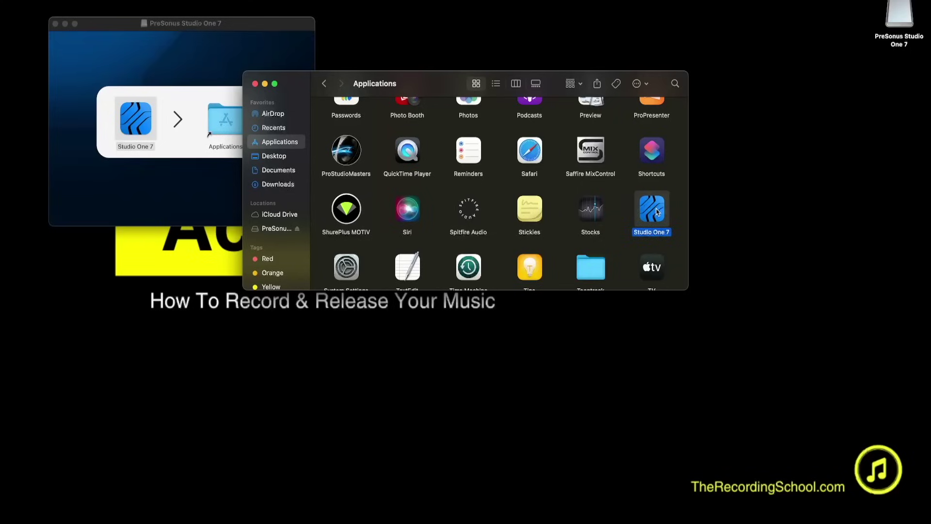
{"action": "double_click", "coordinate": [657, 213]}
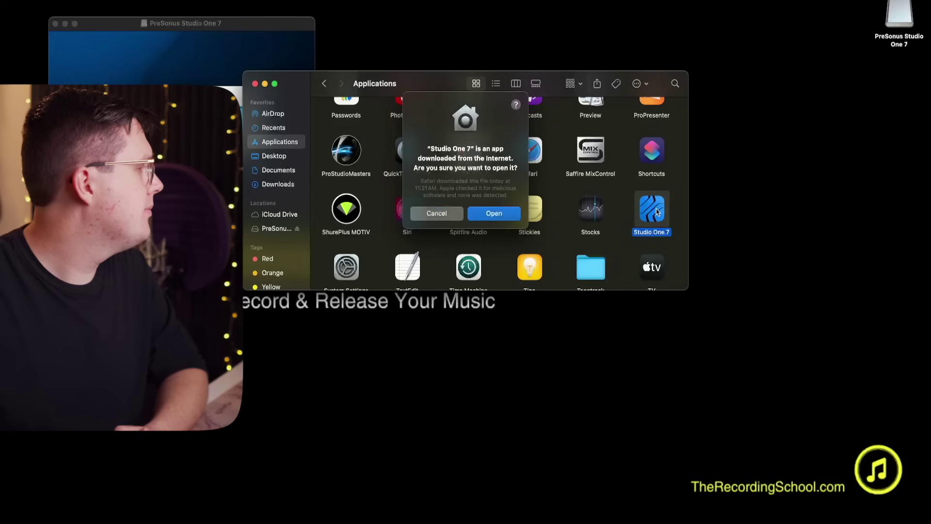
{"action": "left_click", "coordinate": [517, 217]}
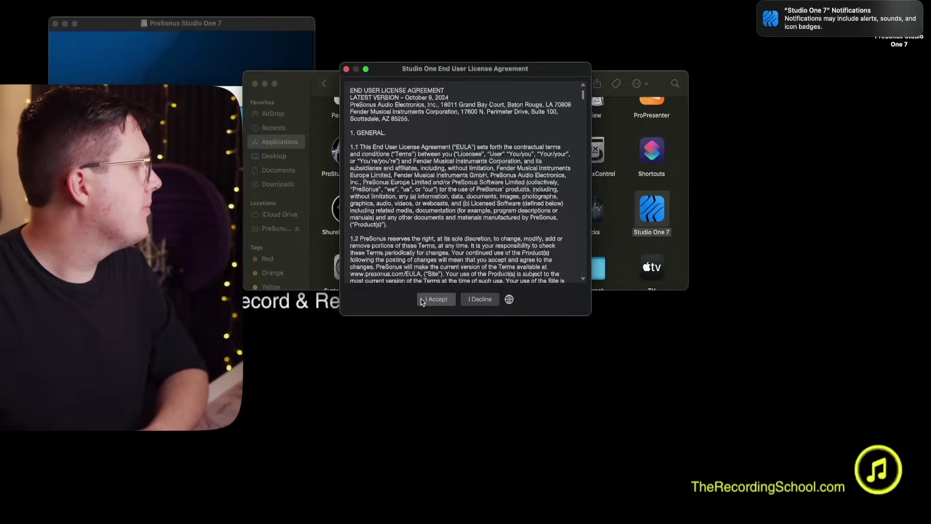
{"action": "left_click", "coordinate": [422, 301]}
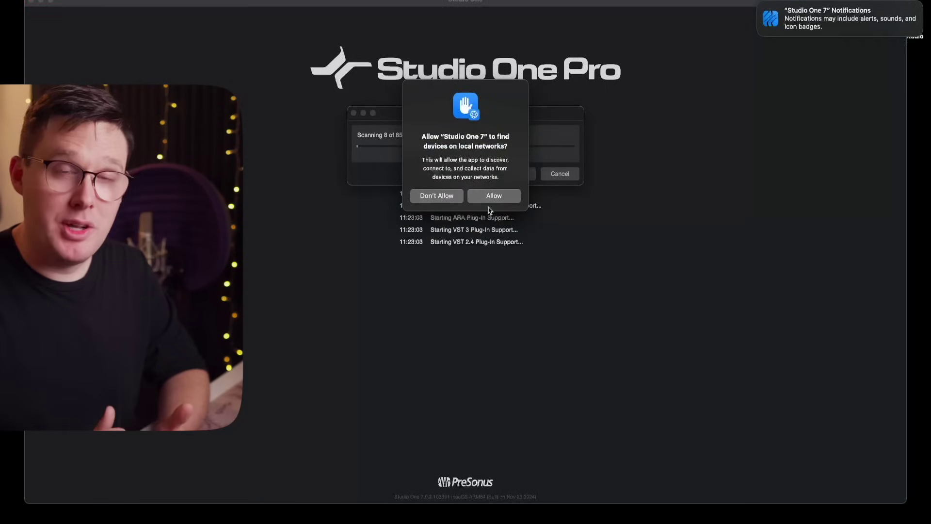
Grant Studio One local network access and advance the welcome tour to the Artist Profile page
{"action": "left_click", "coordinate": [490, 199]}
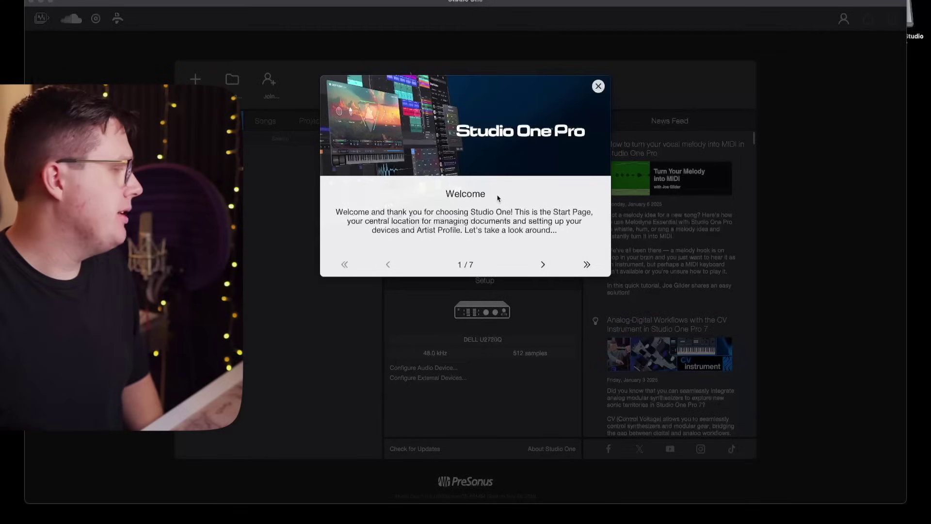
{"action": "left_click", "coordinate": [544, 265]}
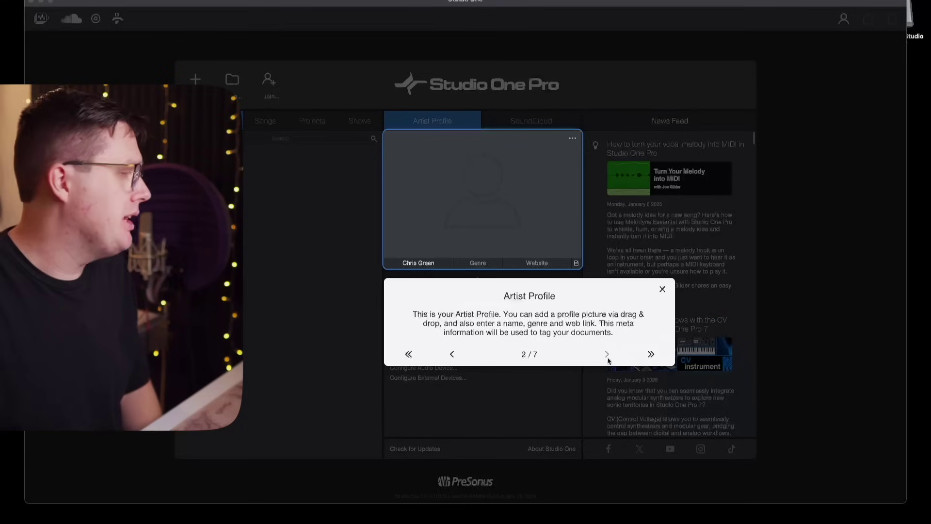
Go through the Audio Device, External Devices, Quick switch, Get creative and Learn more tour pages, then close the tour
{"action": "left_click", "coordinate": [608, 355]}
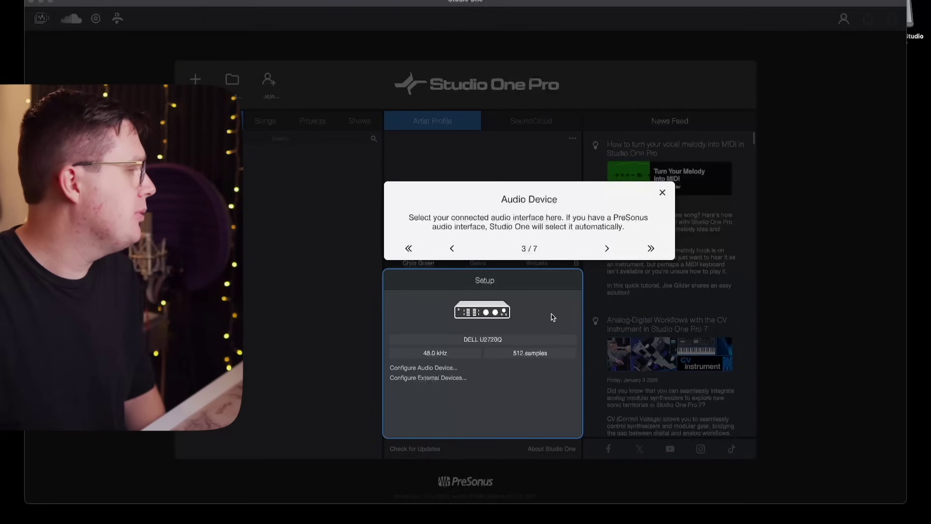
{"action": "key", "text": "Right"}
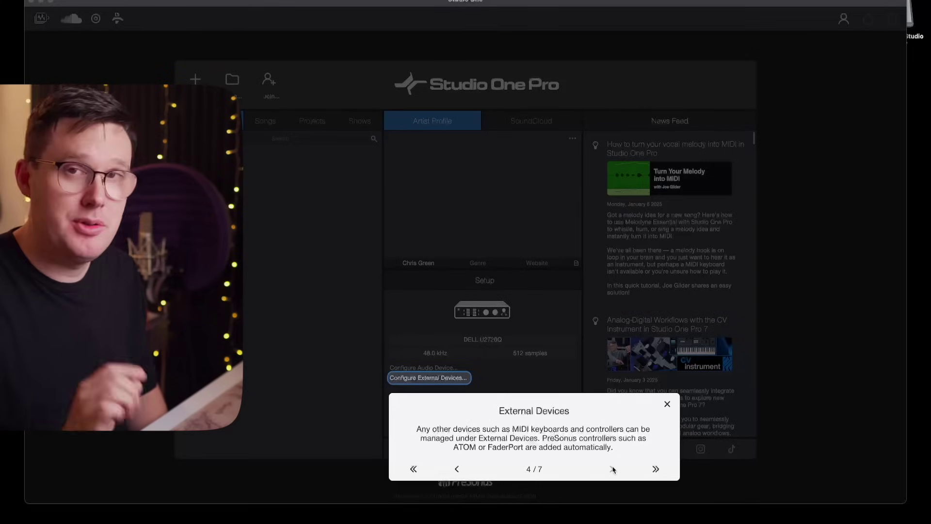
{"action": "left_click", "coordinate": [612, 469]}
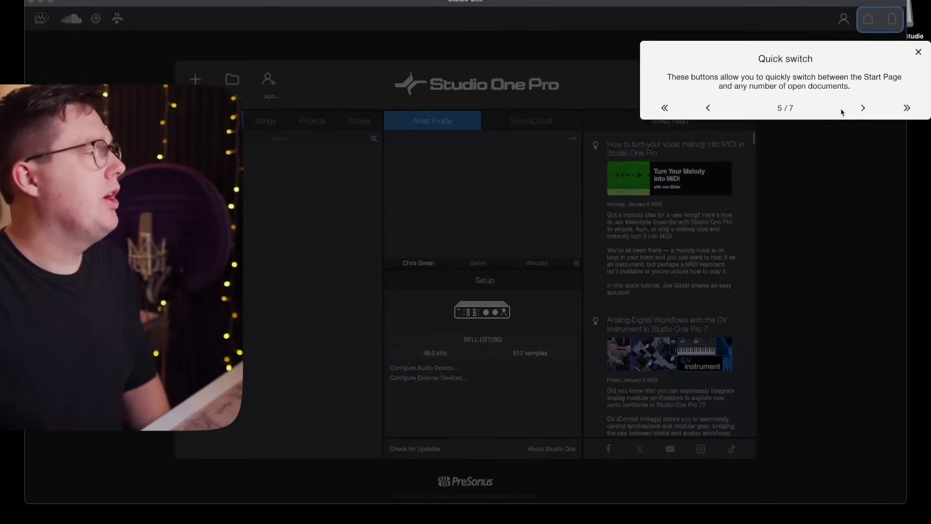
{"action": "left_click", "coordinate": [869, 111]}
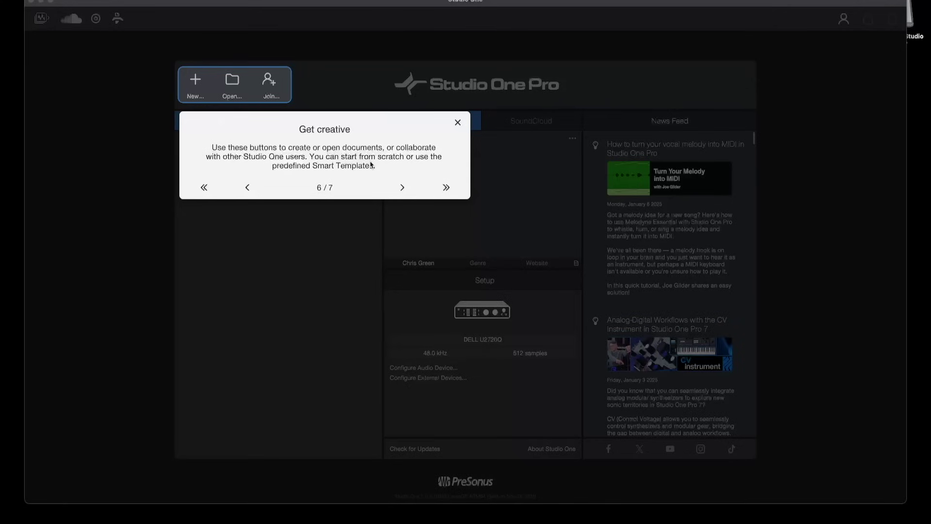
{"action": "left_click", "coordinate": [402, 187]}
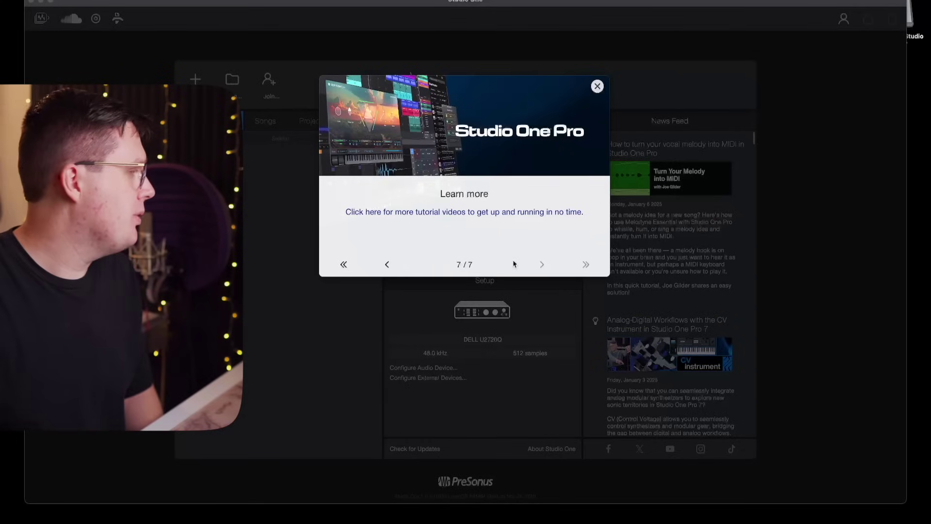
{"action": "left_click", "coordinate": [597, 87]}
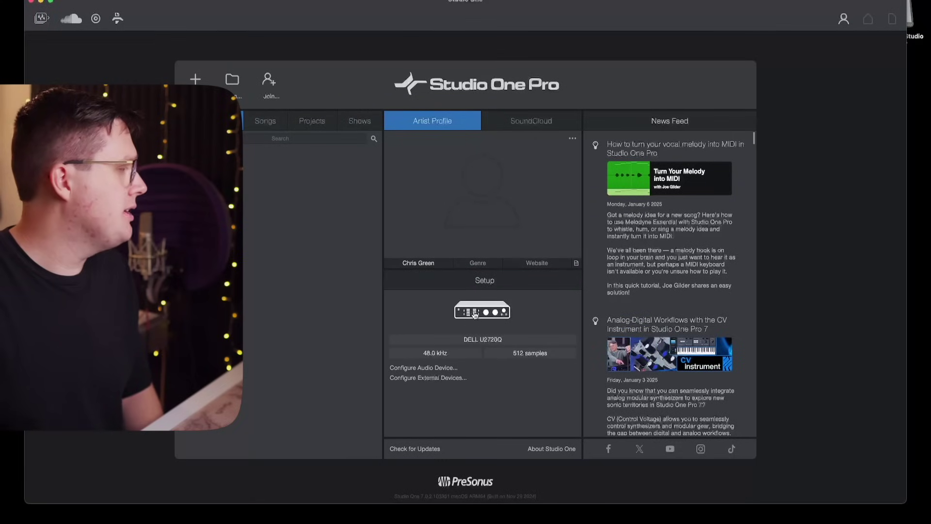
{"action": "left_click", "coordinate": [484, 341]}
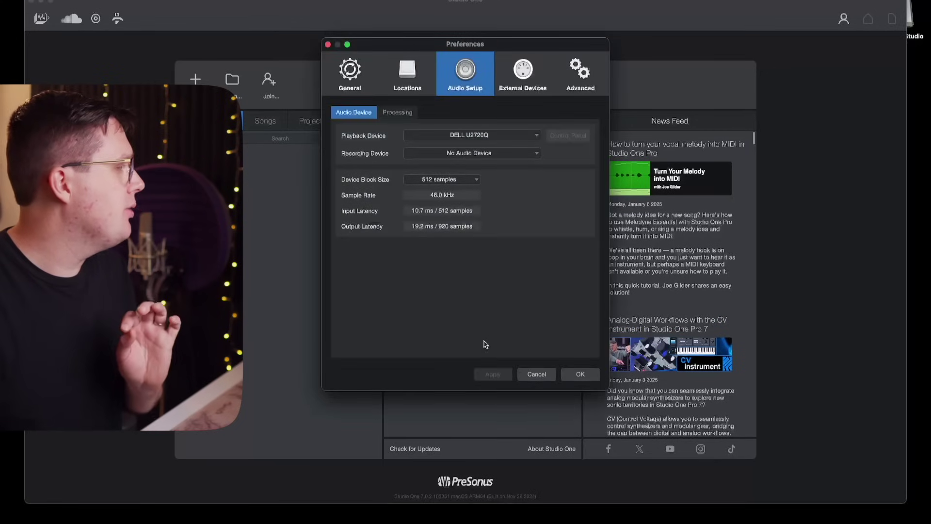
{"action": "left_click", "coordinate": [504, 136]}
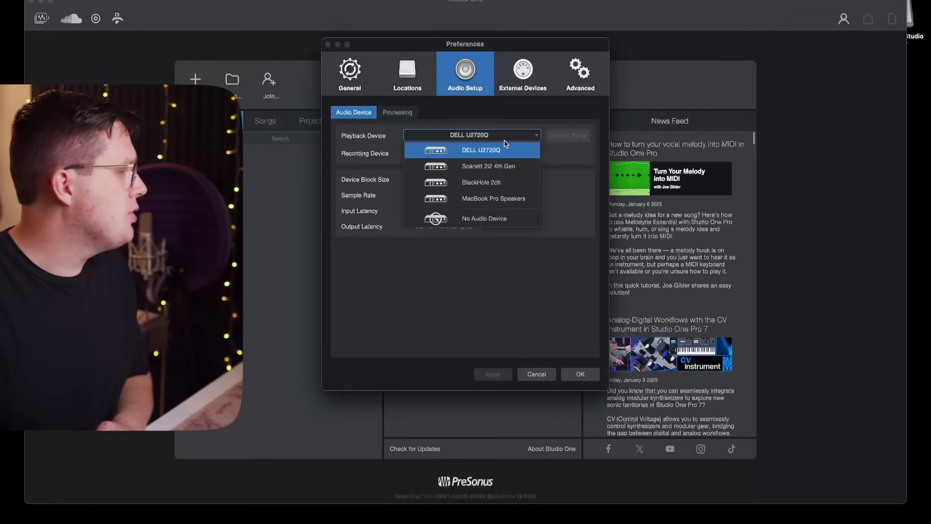
{"action": "left_click", "coordinate": [418, 146]}
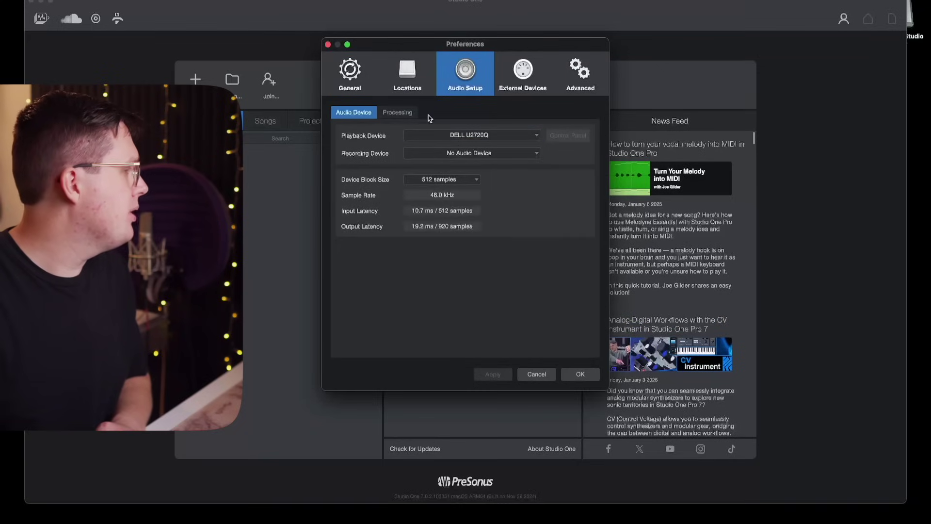
{"action": "left_click", "coordinate": [417, 140]}
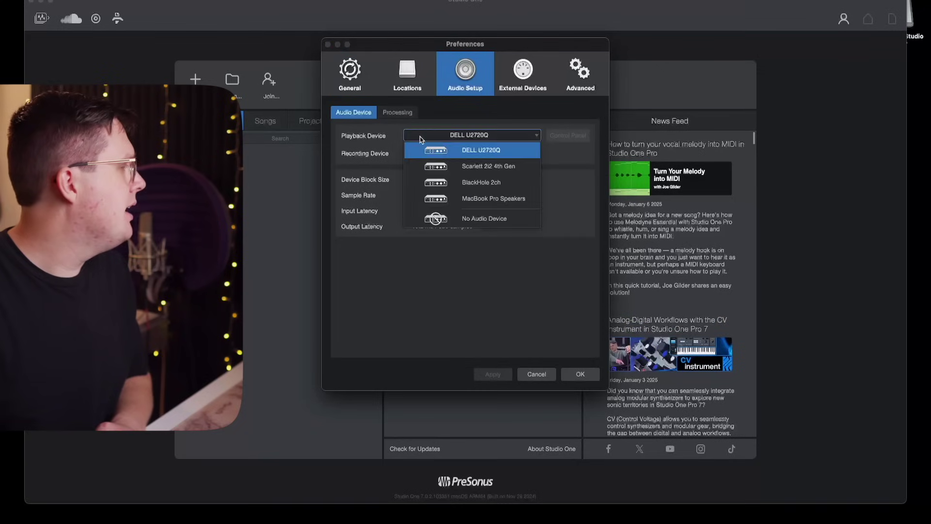
{"action": "left_click", "coordinate": [455, 167]}
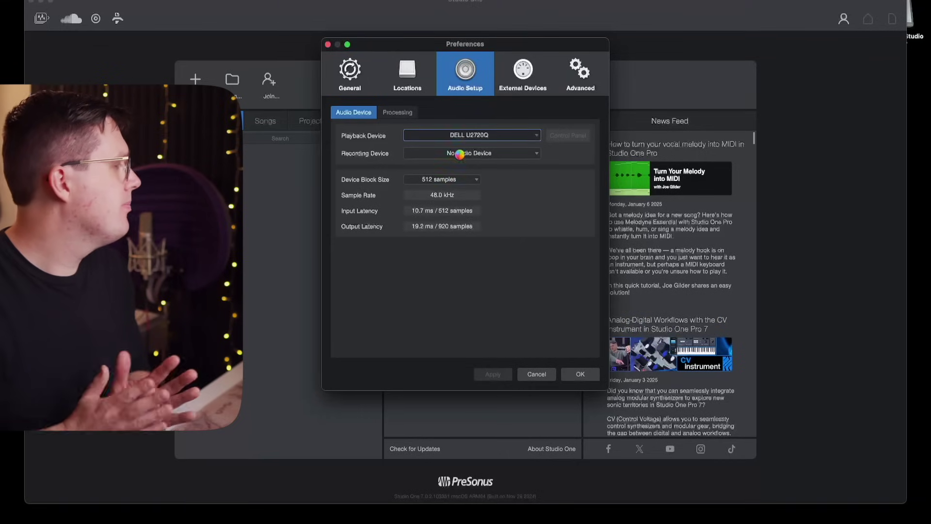
{"action": "left_click", "coordinate": [460, 154]}
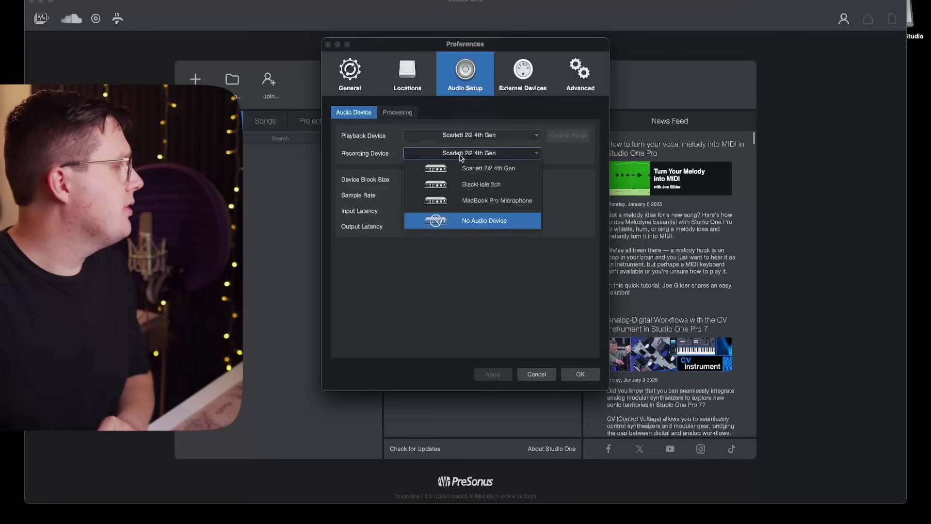
{"action": "left_click", "coordinate": [461, 156]}
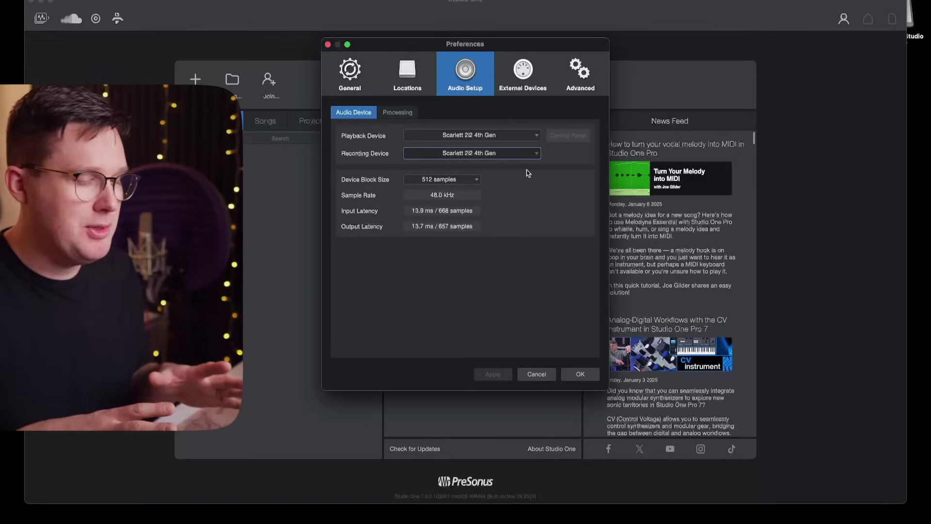
{"action": "left_click", "coordinate": [515, 135]}
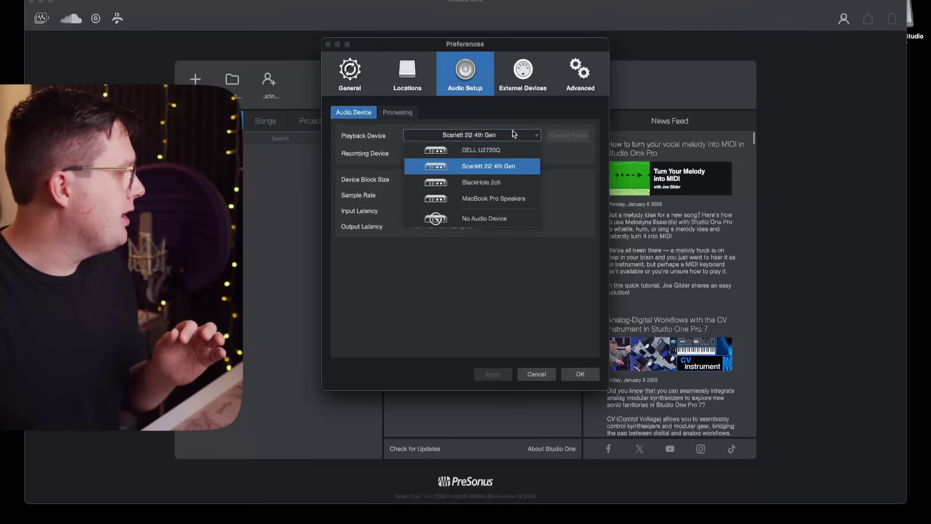
{"action": "left_click", "coordinate": [549, 203]}
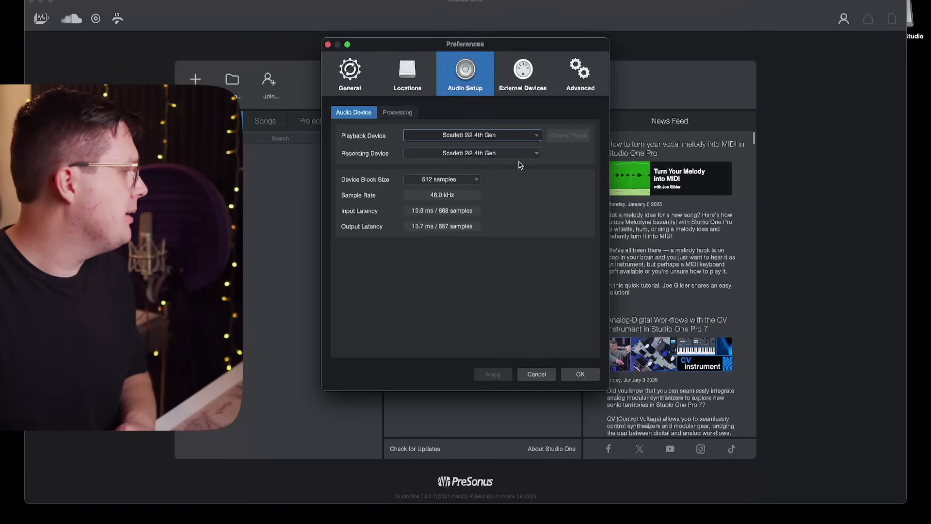
{"action": "left_click", "coordinate": [520, 155]}
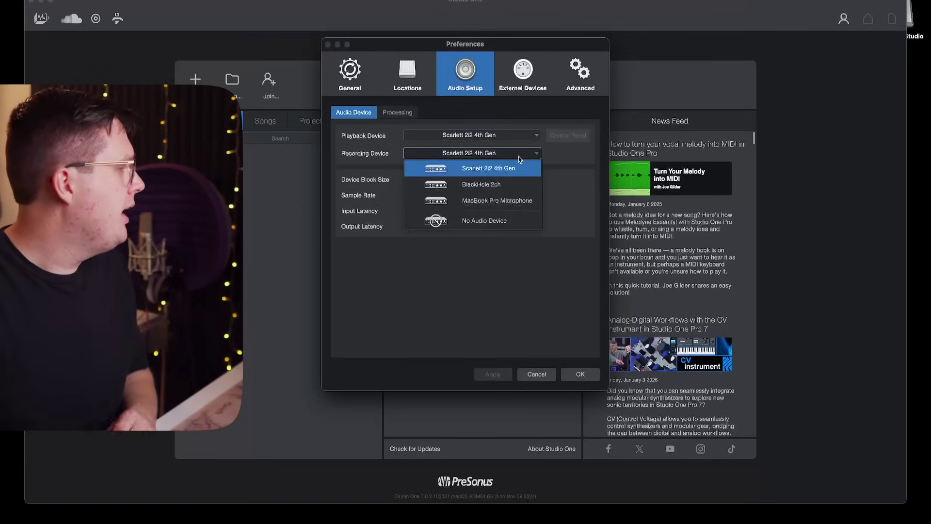
{"action": "left_click", "coordinate": [566, 180]}
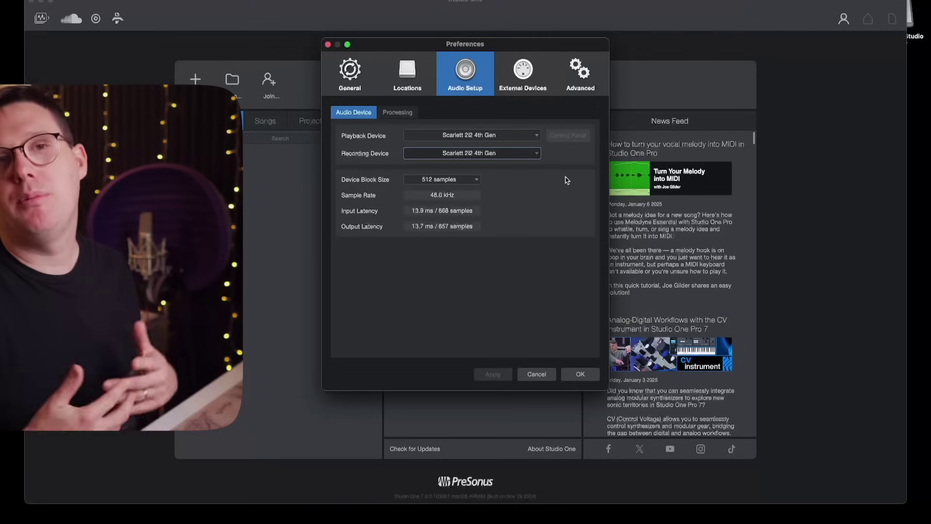
{"action": "left_click", "coordinate": [463, 180]}
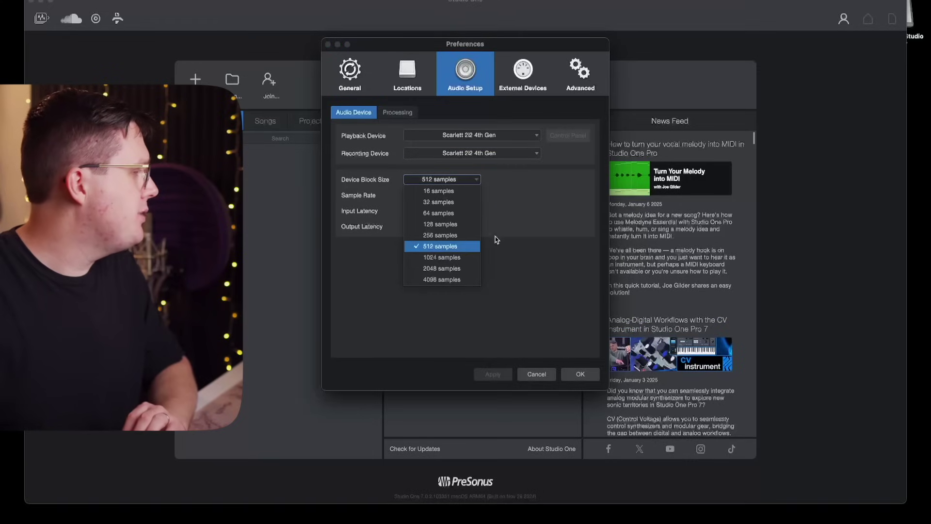
{"action": "left_click", "coordinate": [471, 247]}
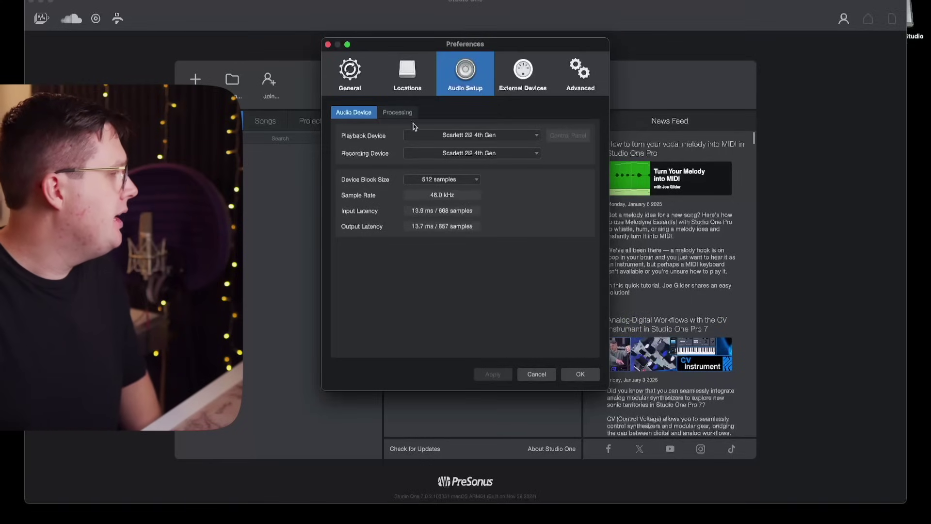
Set Dropout Protection to Maximum and keep Process Precision at Single (32 Bit)
{"action": "left_click", "coordinate": [404, 111]}
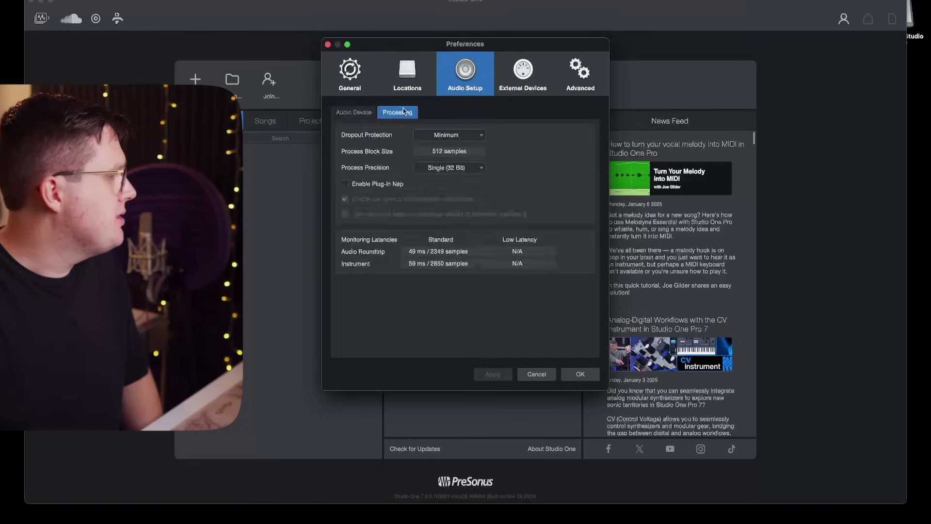
{"action": "left_click", "coordinate": [452, 136]}
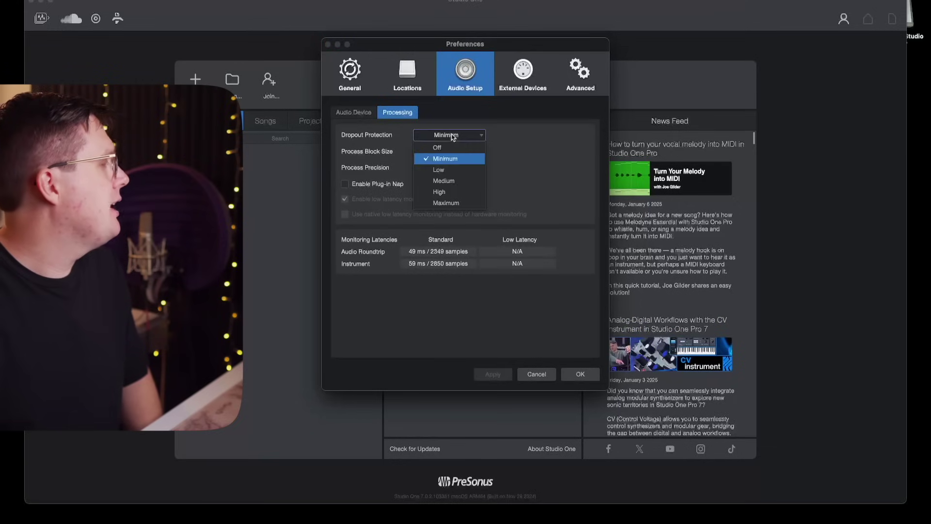
{"action": "left_click", "coordinate": [465, 213]}
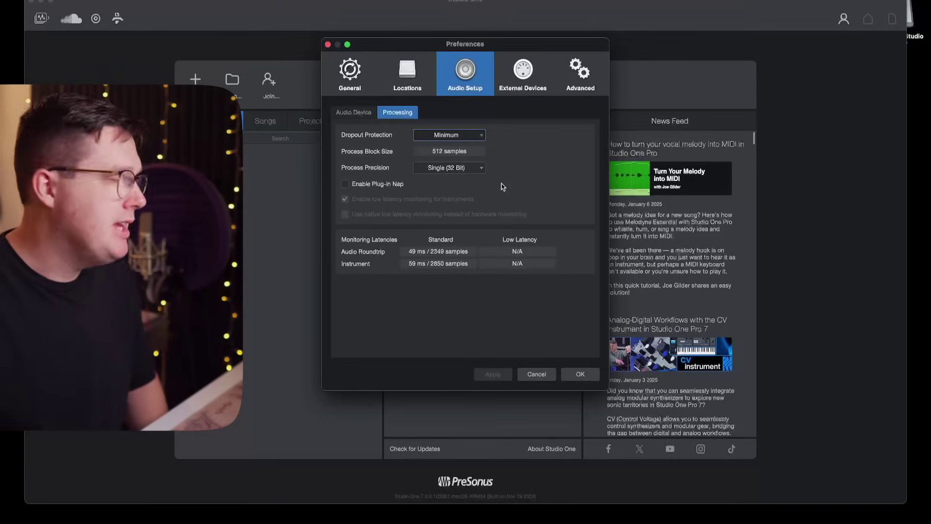
{"action": "left_click", "coordinate": [478, 136]}
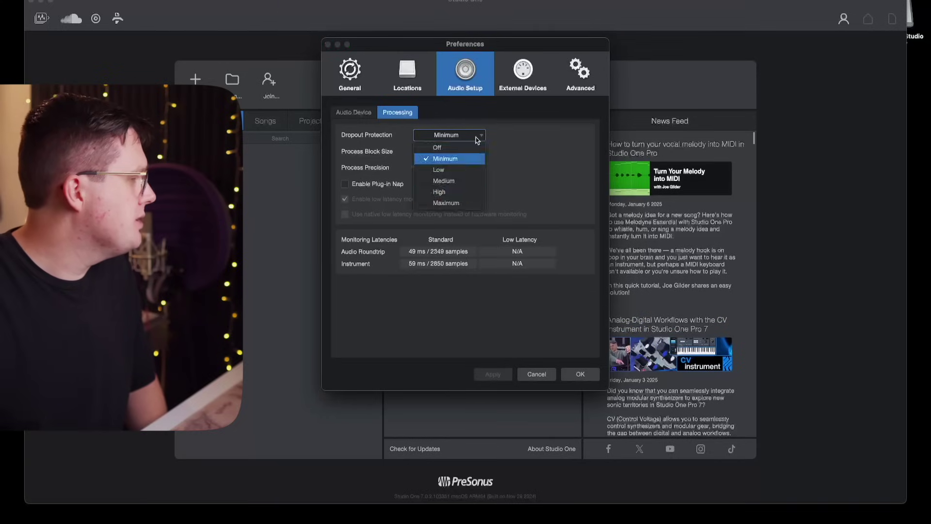
{"action": "left_click", "coordinate": [463, 200]}
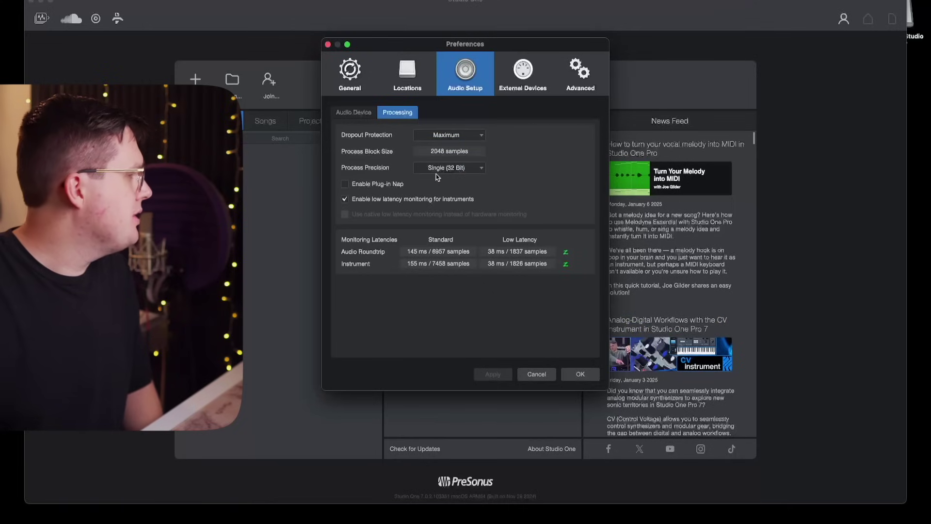
{"action": "left_click", "coordinate": [465, 168]}
{"action": "left_click", "coordinate": [502, 174]}
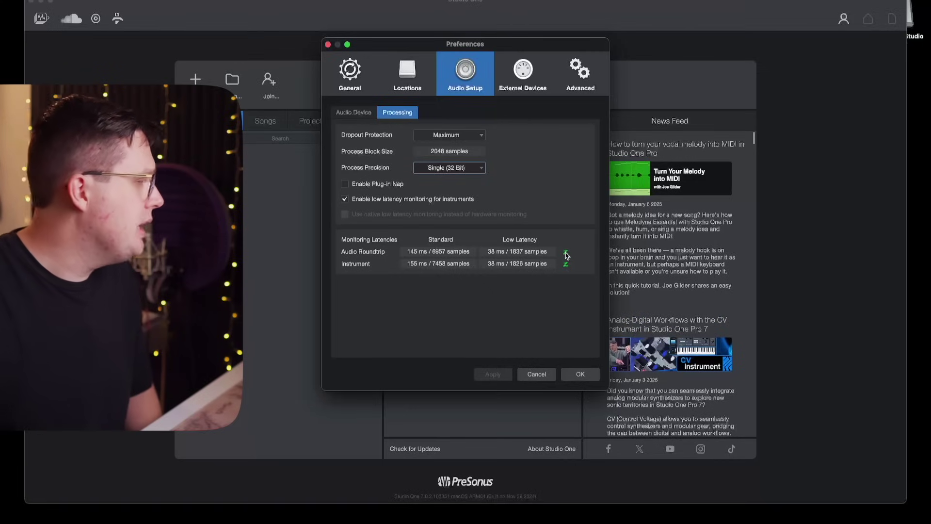
Recheck the Audio Device settings, return to Processing, and confirm the preferences with OK
{"action": "mouse_move", "coordinate": [566, 256]}
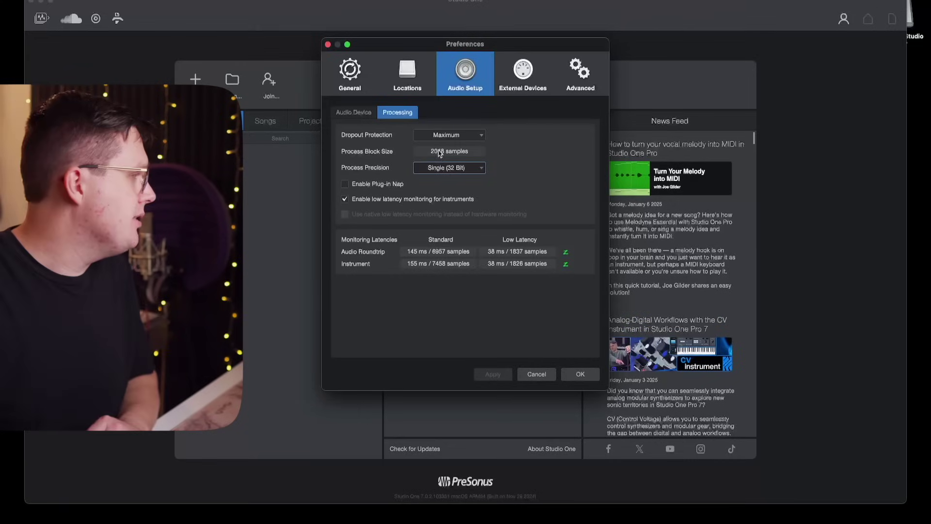
{"action": "left_click", "coordinate": [355, 113]}
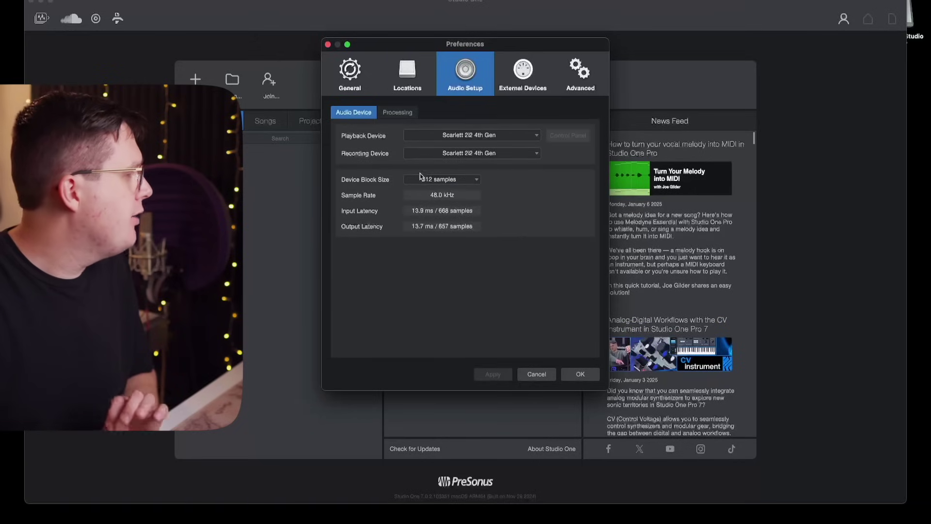
{"action": "left_click", "coordinate": [405, 114]}
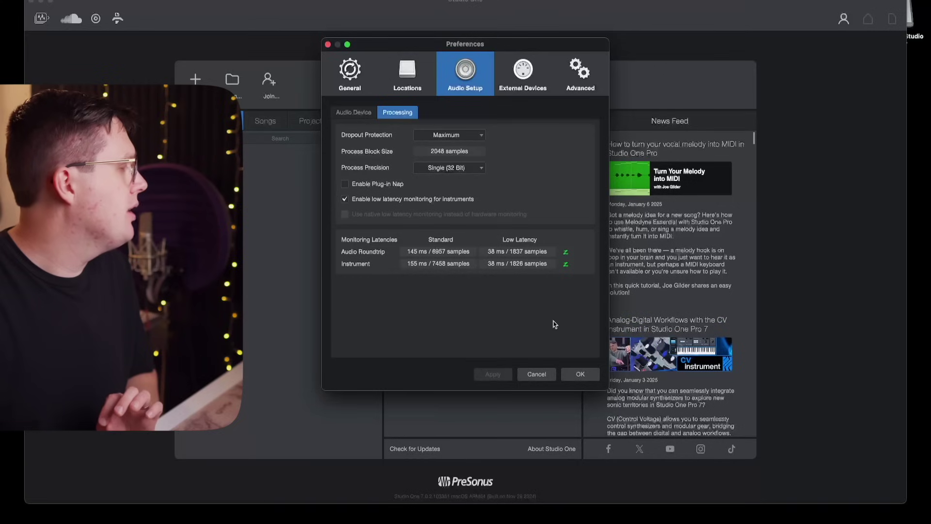
{"action": "left_click", "coordinate": [580, 374]}
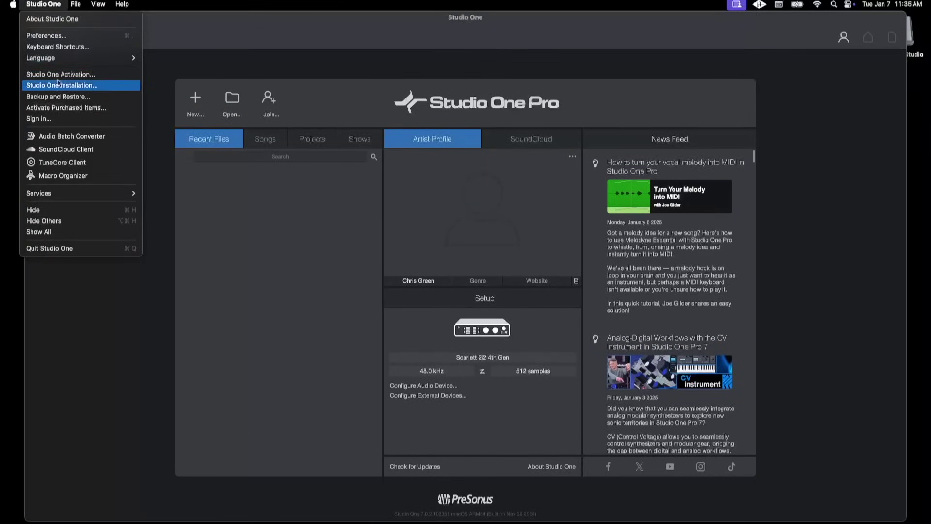
Open Studio One Activation, choose Activate my purchased version, and start entering the product key
{"action": "left_click", "coordinate": [66, 75]}
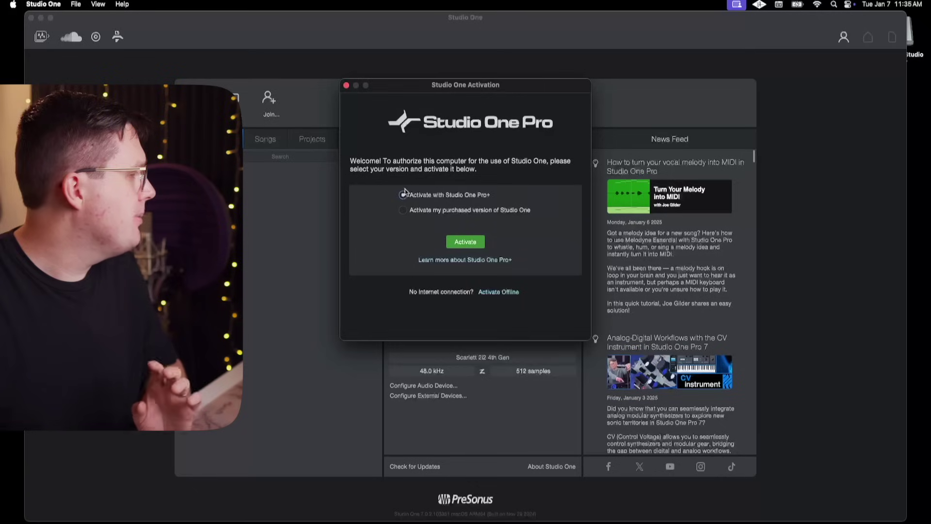
{"action": "left_click", "coordinate": [415, 212]}
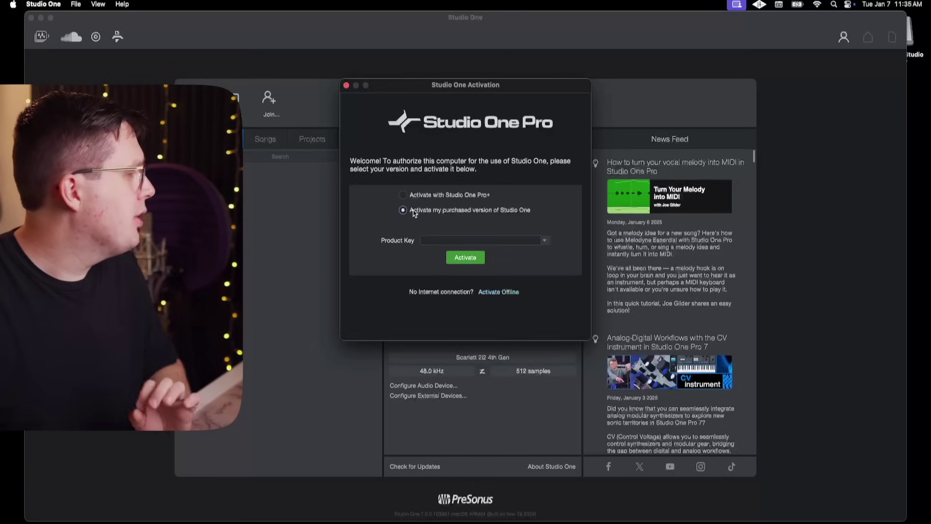
{"action": "left_click", "coordinate": [472, 239]}
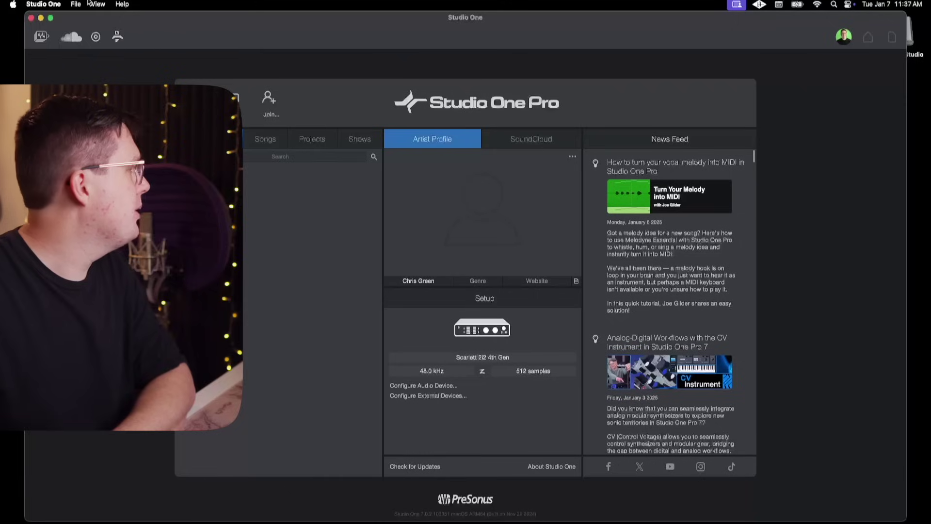
Open Studio One Installation from the Studio One menu and browse the Available Downloads list
{"action": "left_click", "coordinate": [59, 4]}
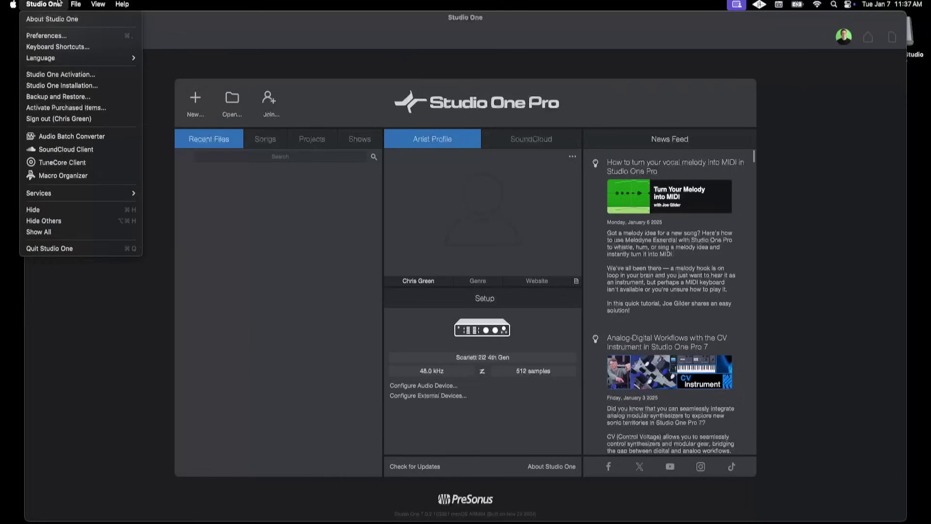
{"action": "left_click", "coordinate": [107, 87]}
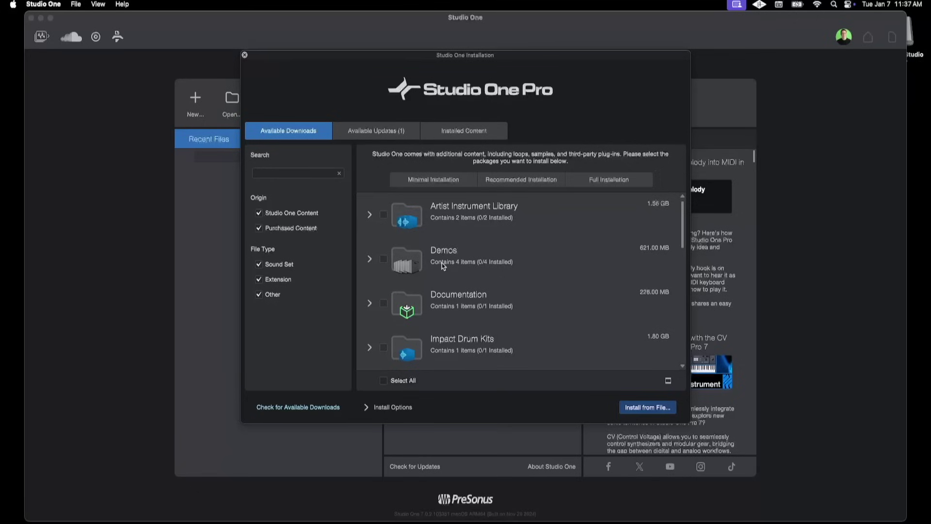
{"action": "scroll", "coordinate": [443, 266], "scroll_direction": "down", "scroll_amount": 15}
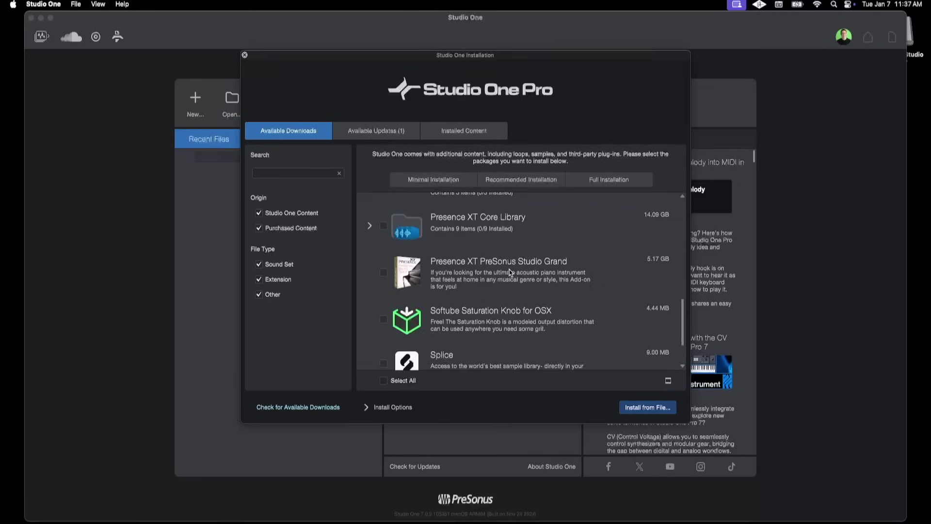
{"action": "scroll", "coordinate": [510, 273], "scroll_direction": "up", "scroll_amount": 15}
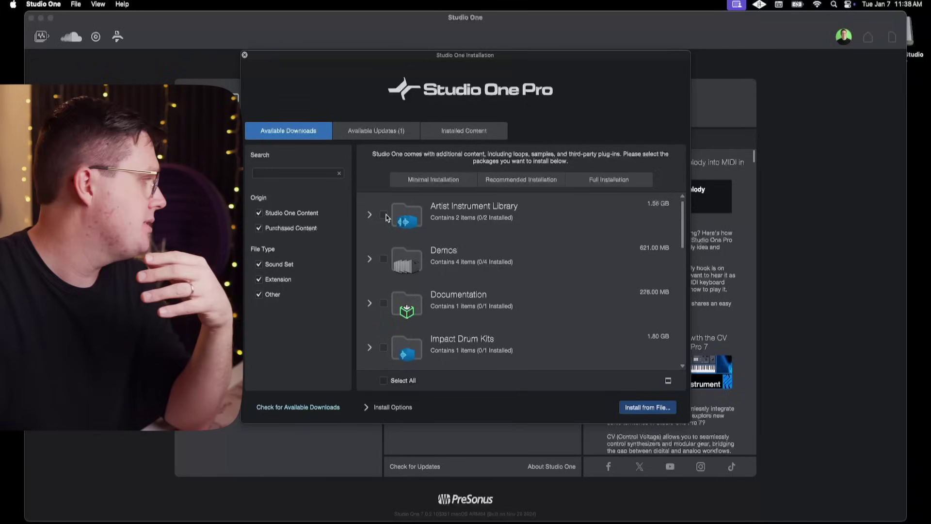
Tick Artist Instrument Library and Impact Drum Kits for installation
{"action": "left_click", "coordinate": [384, 214]}
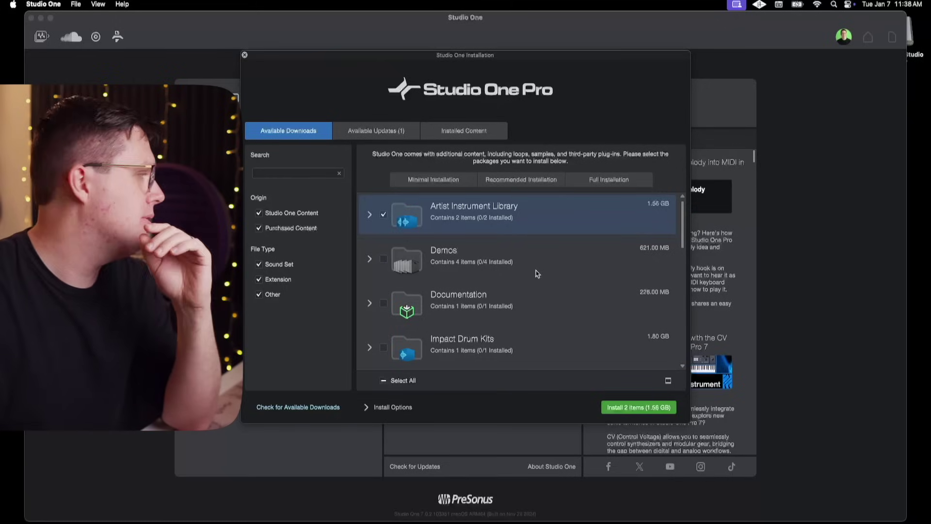
{"action": "scroll", "coordinate": [537, 273], "scroll_direction": "down", "scroll_amount": 4}
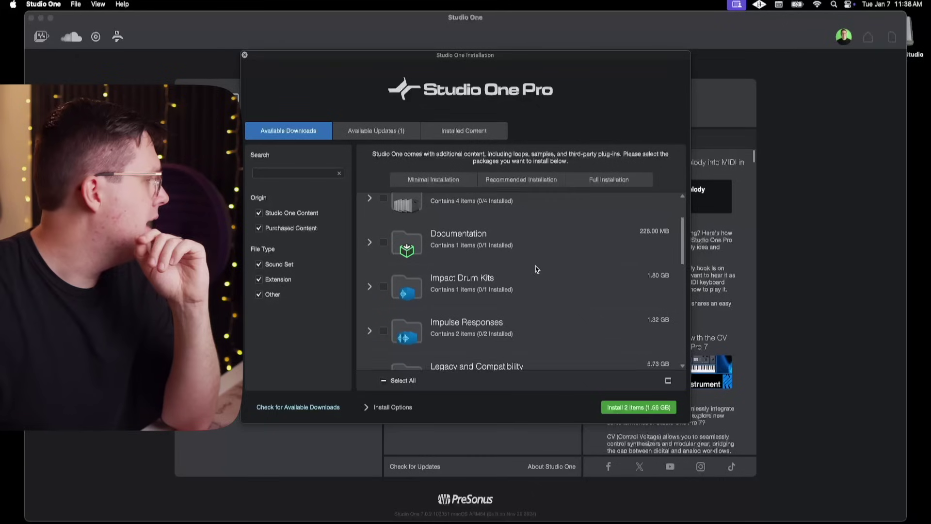
{"action": "scroll", "coordinate": [516, 278], "scroll_direction": "up", "scroll_amount": 3}
{"action": "scroll", "coordinate": [541, 249], "scroll_direction": "up", "scroll_amount": 2}
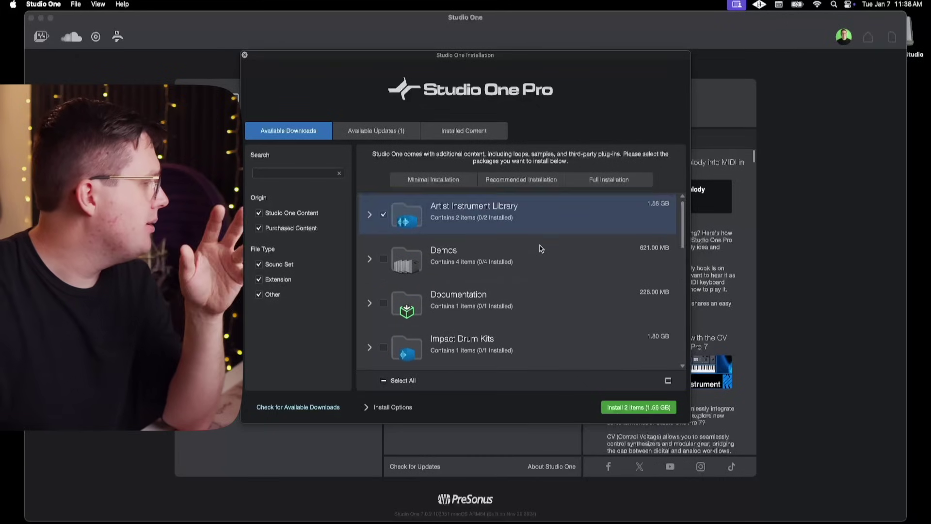
{"action": "scroll", "coordinate": [541, 248], "scroll_direction": "down", "scroll_amount": 5}
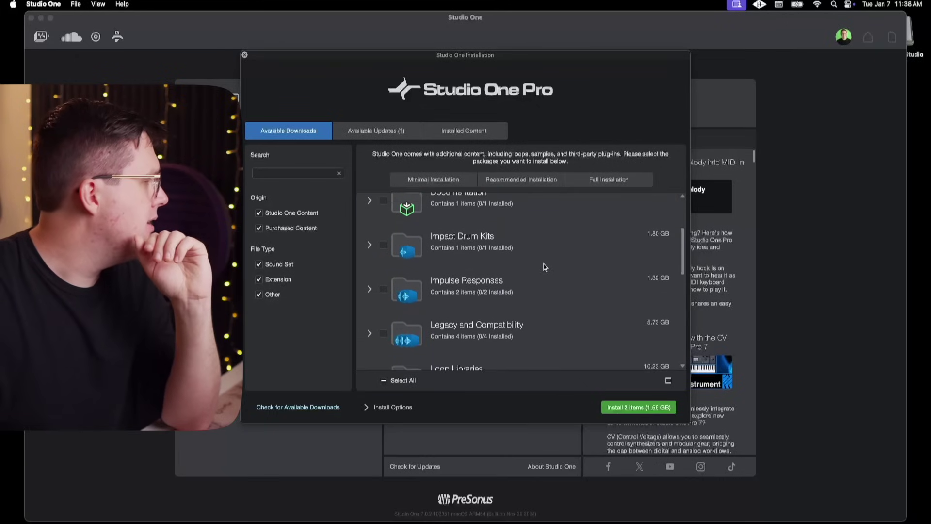
{"action": "left_click", "coordinate": [383, 235]}
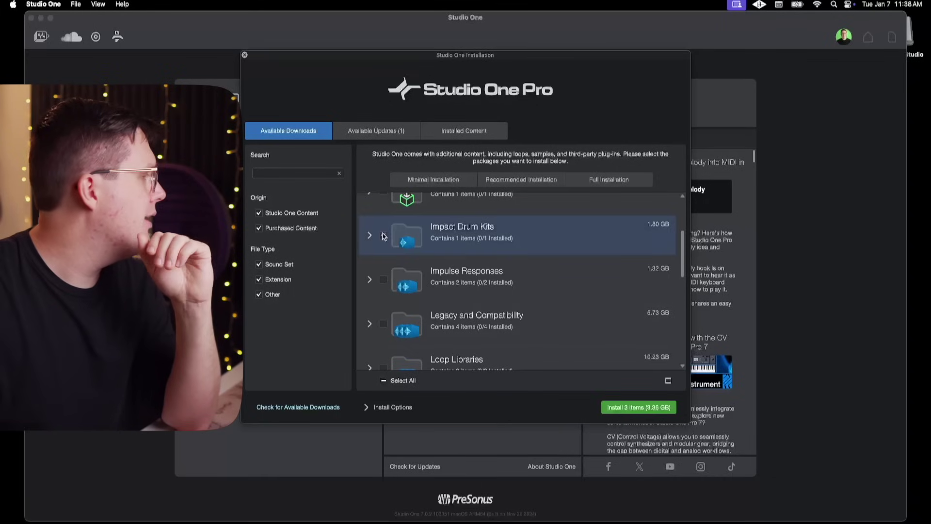
Add Presence XT PreSonus Studio Grand, bringing the selection to 4 items (8.54 GB)
{"action": "scroll", "coordinate": [528, 256], "scroll_direction": "down", "scroll_amount": 2}
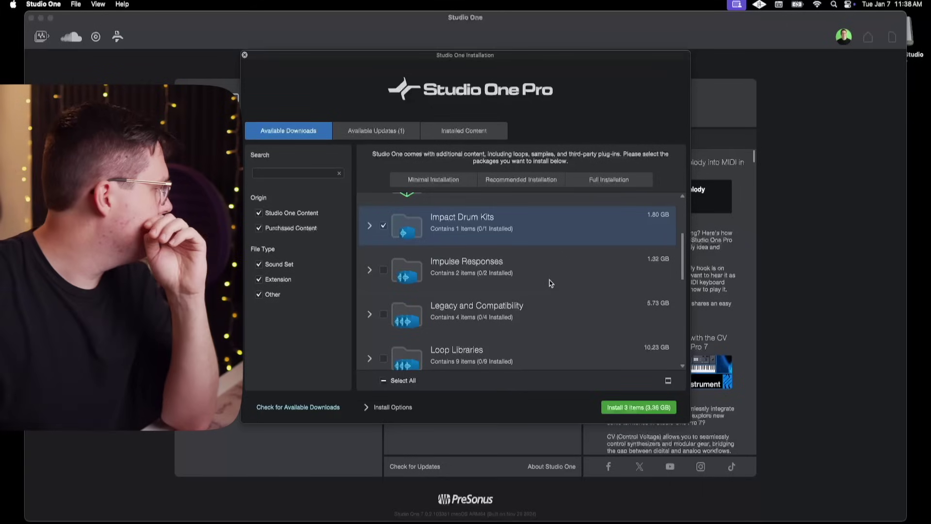
{"action": "scroll", "coordinate": [552, 268], "scroll_direction": "down", "scroll_amount": 5}
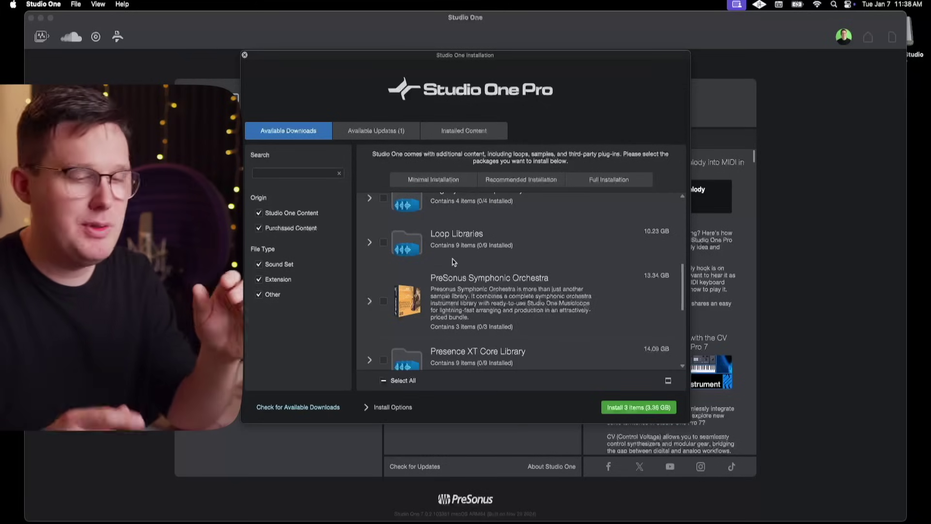
{"action": "scroll", "coordinate": [454, 261], "scroll_direction": "down", "scroll_amount": 3}
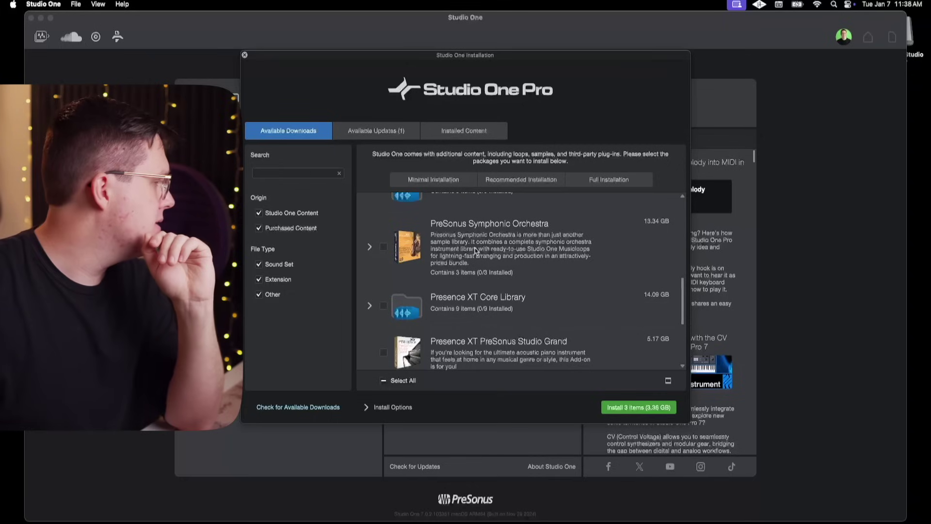
{"action": "scroll", "coordinate": [485, 257], "scroll_direction": "down", "scroll_amount": 2}
{"action": "scroll", "coordinate": [523, 288], "scroll_direction": "up", "scroll_amount": 1}
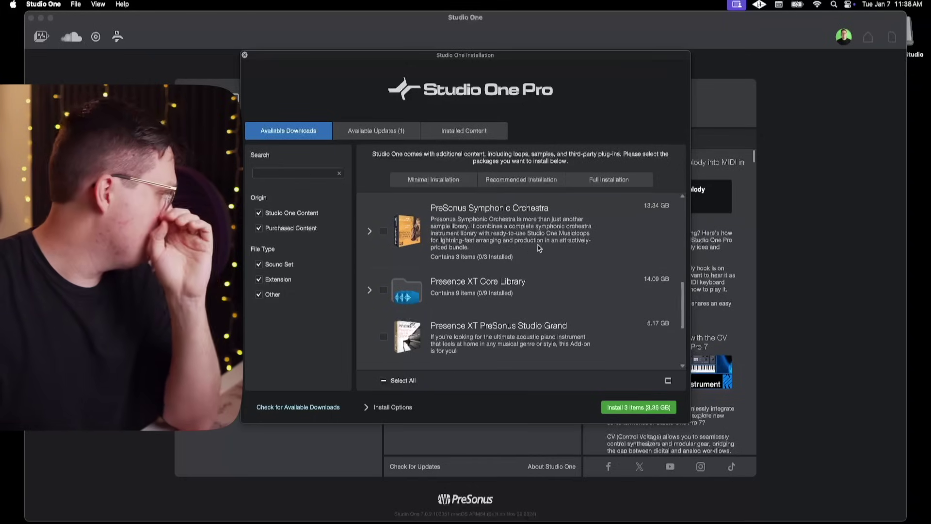
{"action": "scroll", "coordinate": [538, 248], "scroll_direction": "down", "scroll_amount": 5}
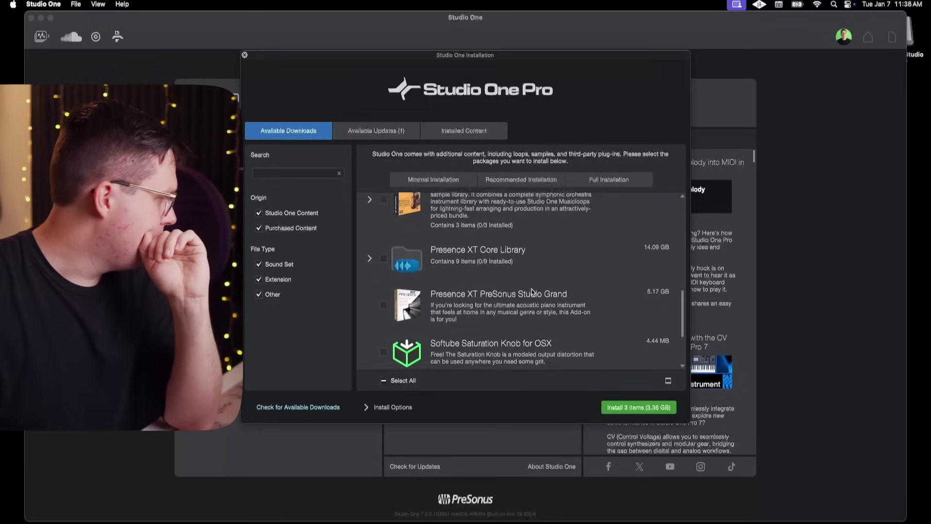
{"action": "scroll", "coordinate": [478, 253], "scroll_direction": "down", "scroll_amount": 2}
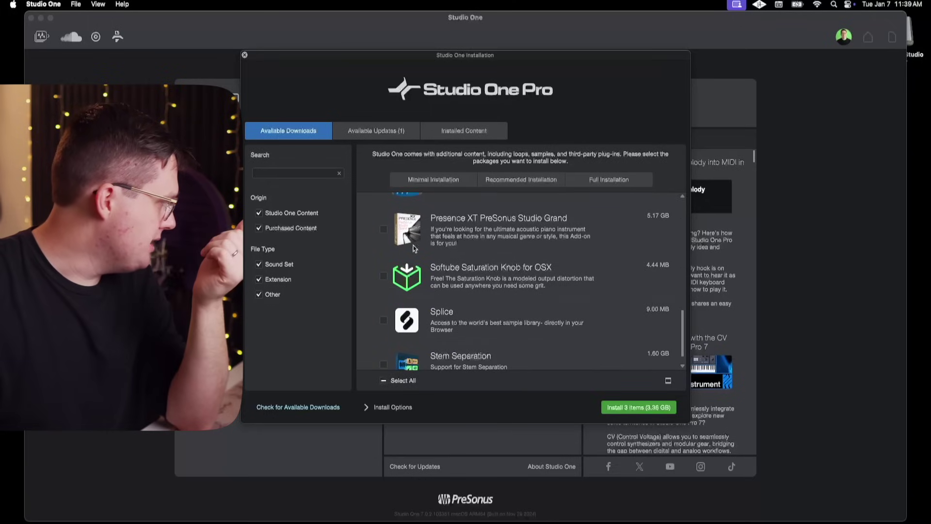
{"action": "left_click", "coordinate": [382, 232]}
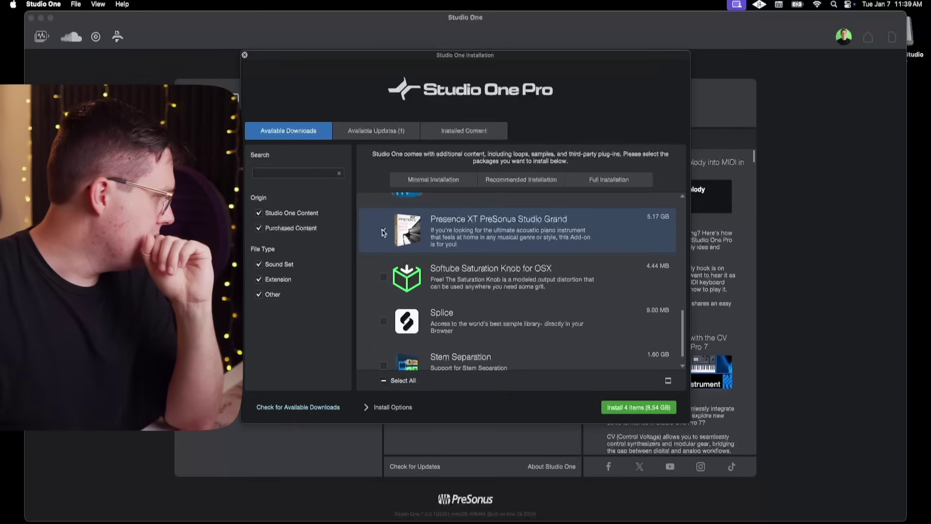
{"action": "scroll", "coordinate": [531, 257], "scroll_direction": "down", "scroll_amount": 1}
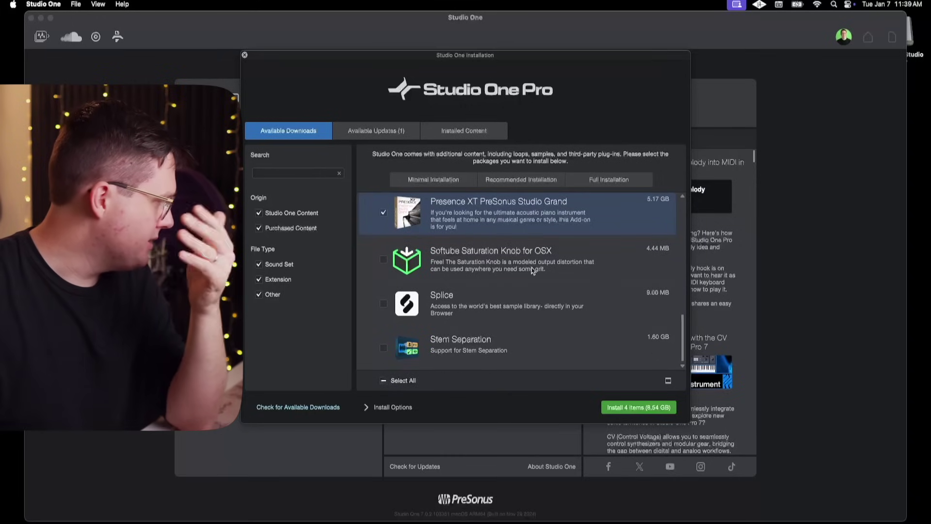
{"action": "scroll", "coordinate": [519, 292], "scroll_direction": "up", "scroll_amount": 2}
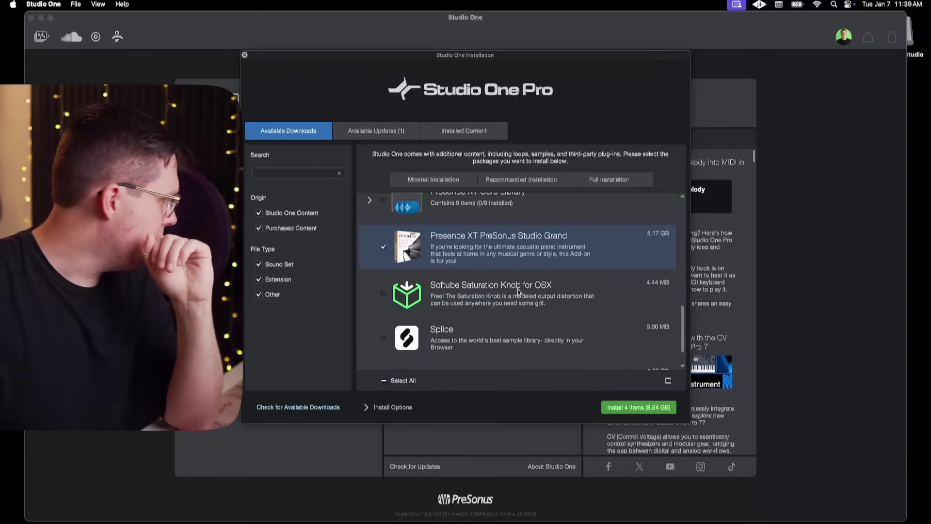
{"action": "scroll", "coordinate": [526, 334], "scroll_direction": "down", "scroll_amount": 2}
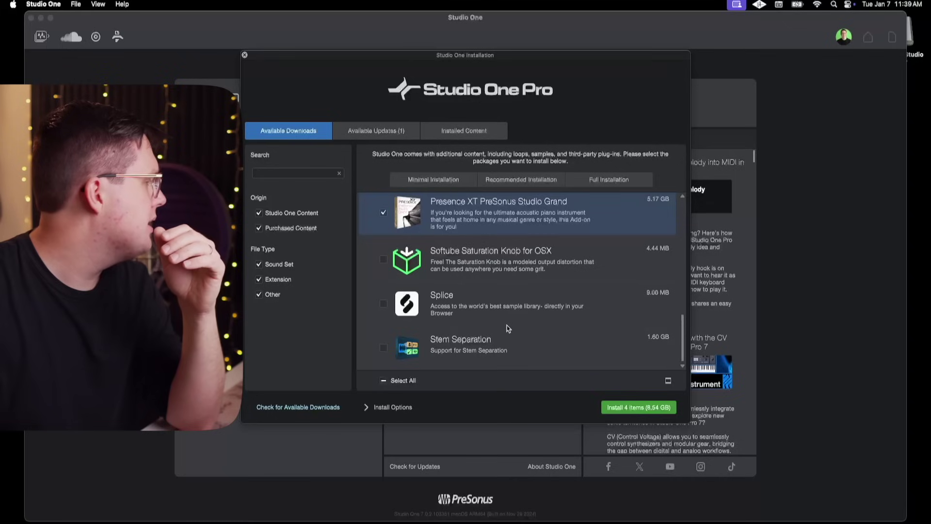
{"action": "scroll", "coordinate": [508, 344], "scroll_direction": "up", "scroll_amount": 2}
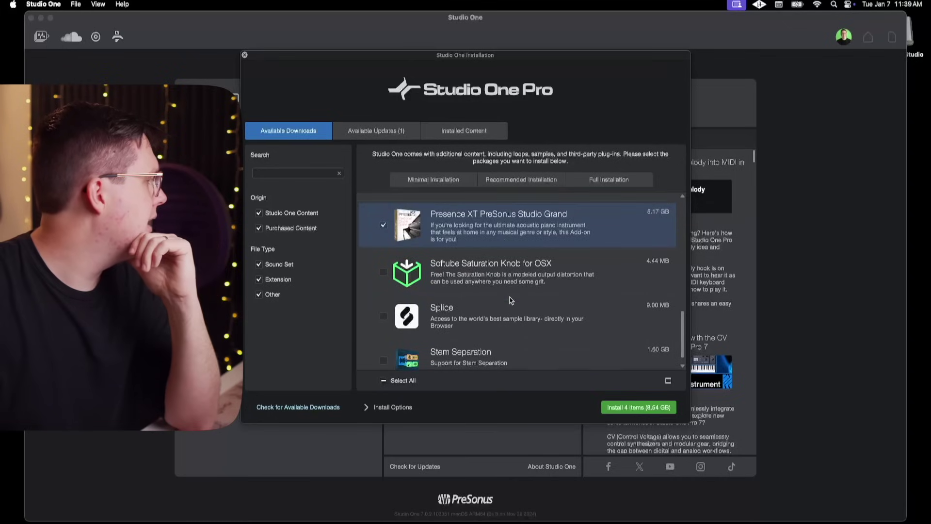
{"action": "scroll", "coordinate": [511, 301], "scroll_direction": "up", "scroll_amount": 5}
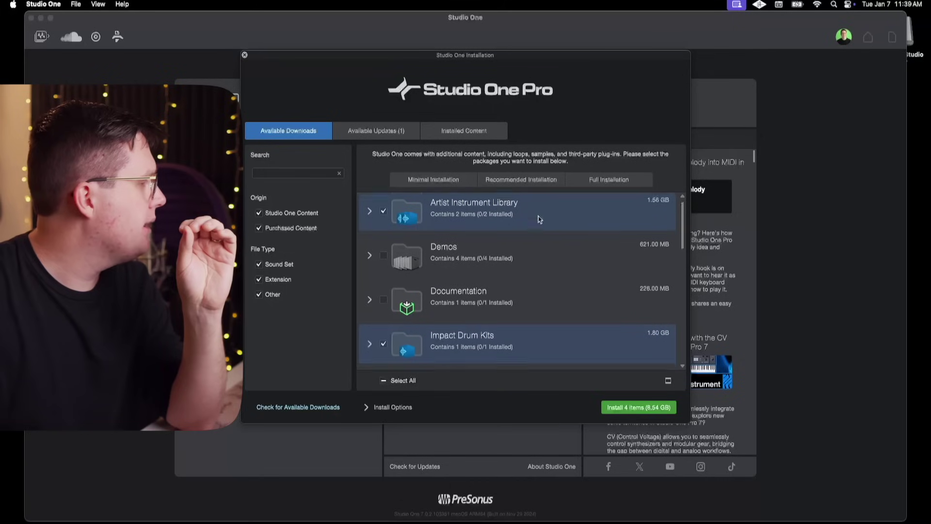
{"action": "scroll", "coordinate": [533, 252], "scroll_direction": "down", "scroll_amount": 3}
{"action": "scroll", "coordinate": [527, 270], "scroll_direction": "down", "scroll_amount": 4}
{"action": "scroll", "coordinate": [534, 291], "scroll_direction": "down", "scroll_amount": 5}
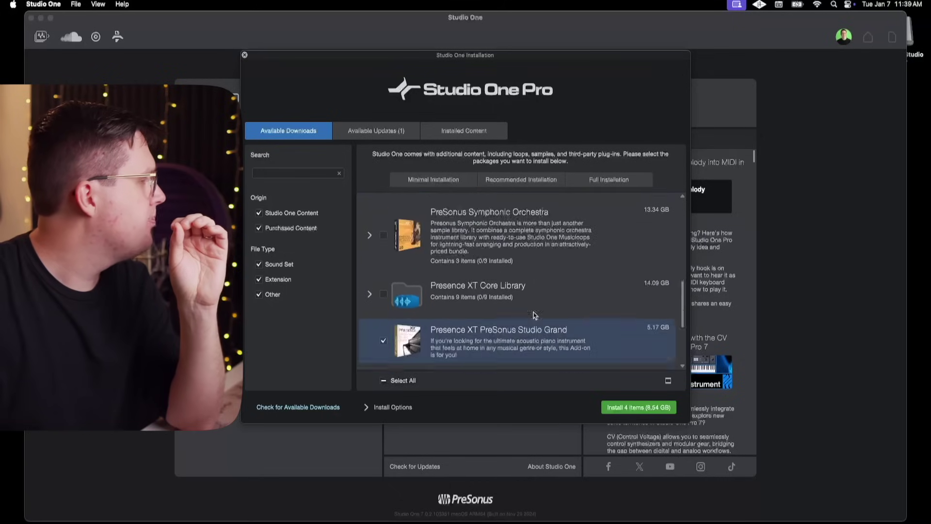
{"action": "scroll", "coordinate": [566, 234], "scroll_direction": "down", "scroll_amount": 1}
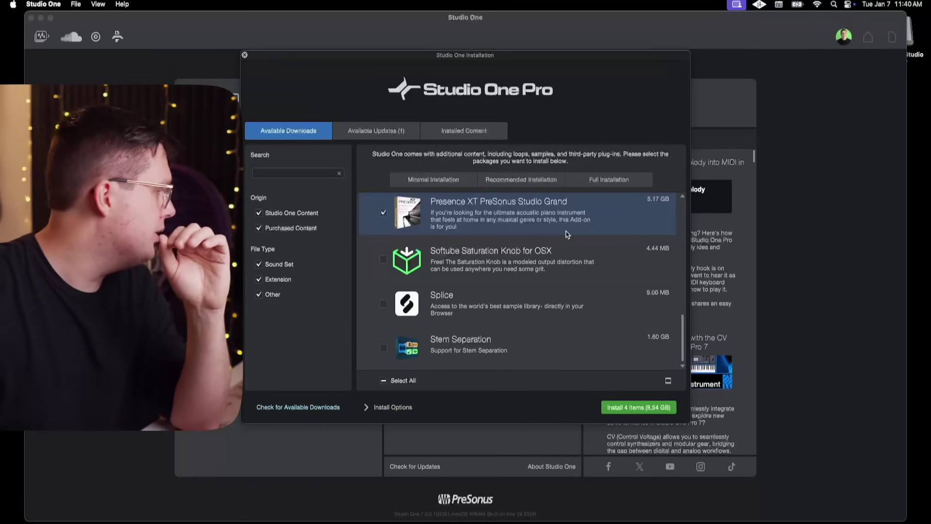
{"action": "scroll", "coordinate": [519, 232], "scroll_direction": "up", "scroll_amount": 10}
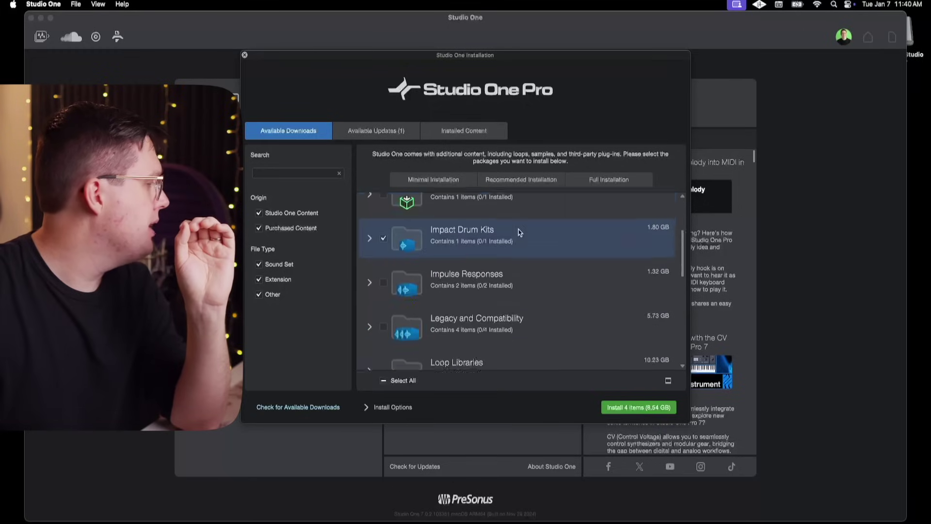
{"action": "scroll", "coordinate": [541, 251], "scroll_direction": "down", "scroll_amount": 10}
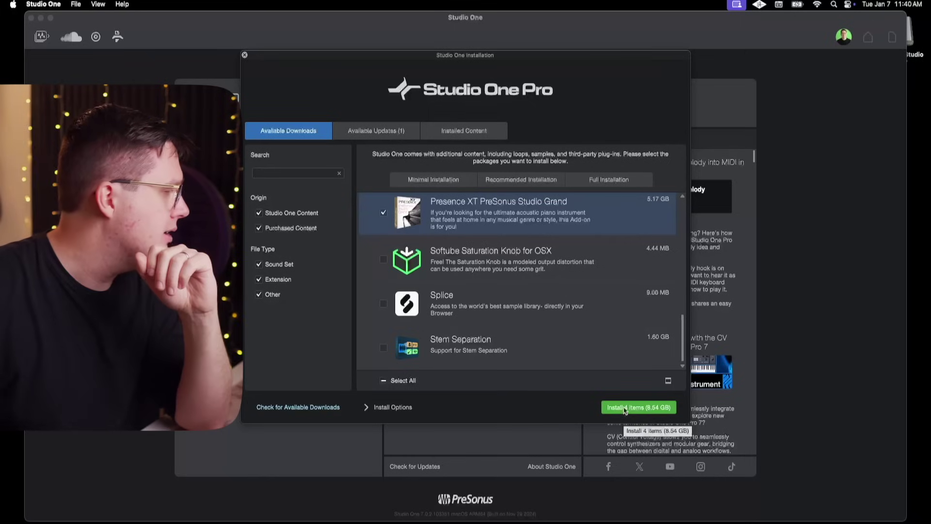
{"action": "left_click", "coordinate": [625, 409]}
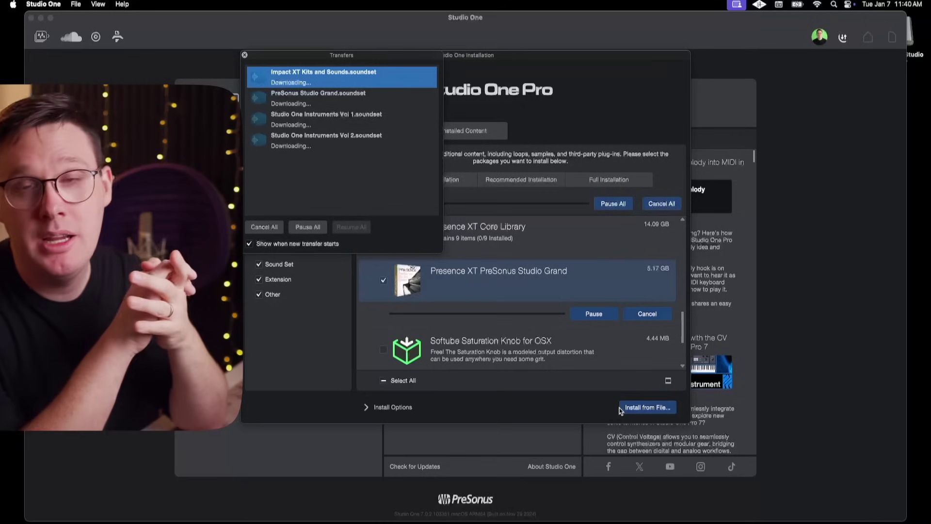
Open a new Finder window from the Dock, showing the Applications folder with Studio One 7
{"action": "mouse_move", "coordinate": [164, 515]}
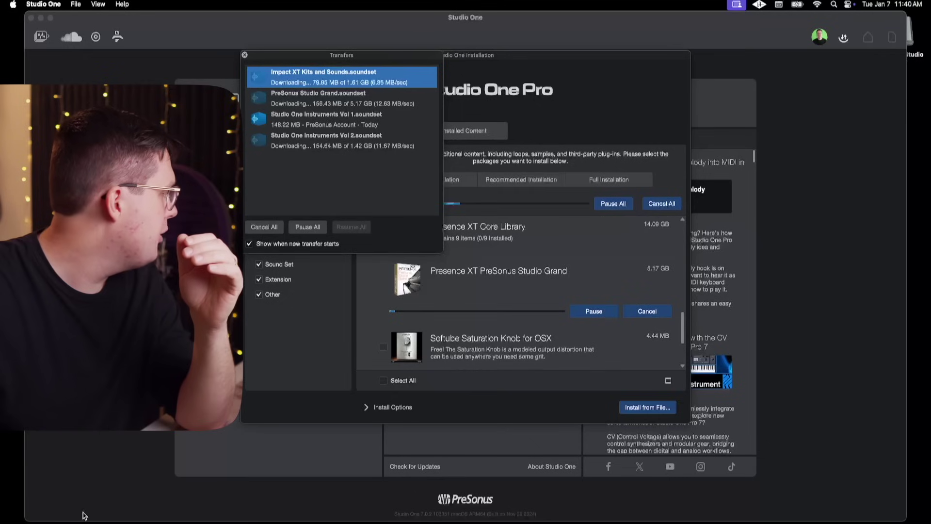
{"action": "mouse_move", "coordinate": [73, 517]}
{"action": "left_click", "coordinate": [44, 515]}
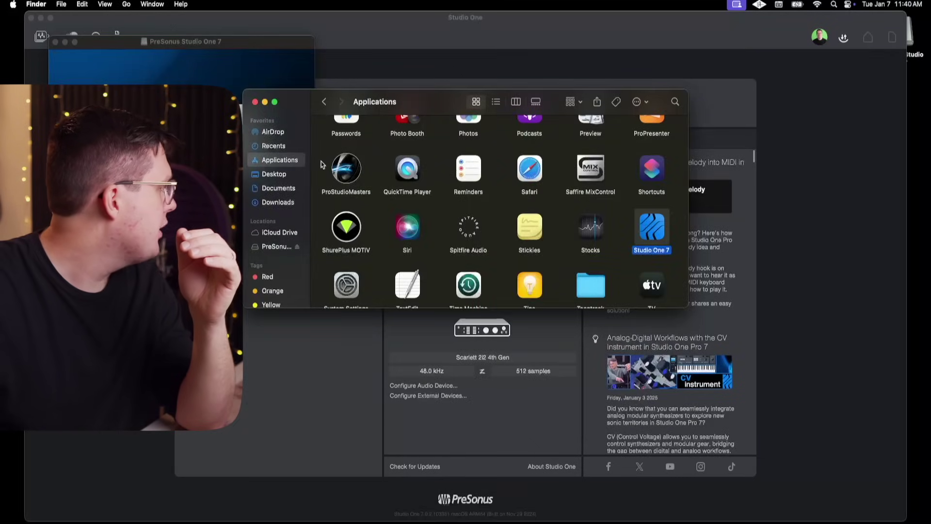
Open the Studio One folder in Documents to view its Macros and Sound Sets folders
{"action": "left_click", "coordinate": [278, 188]}
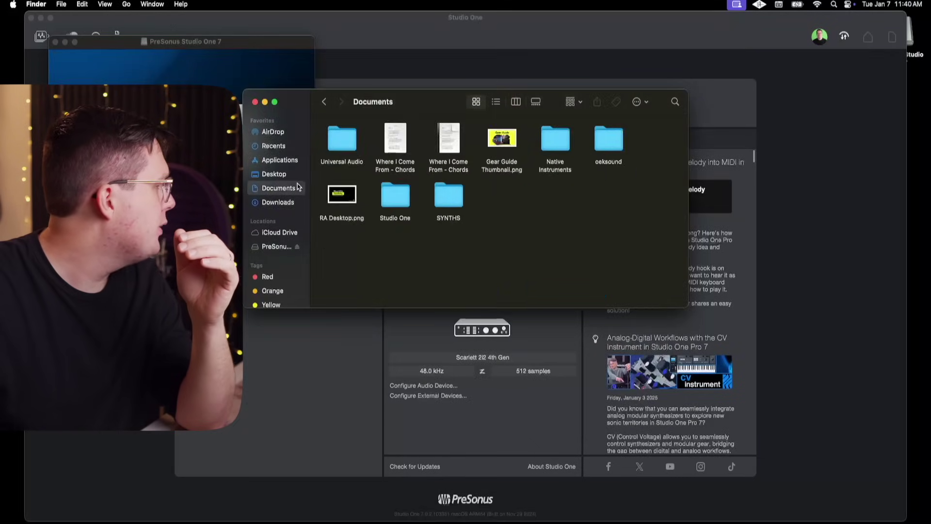
{"action": "double_click", "coordinate": [402, 202]}
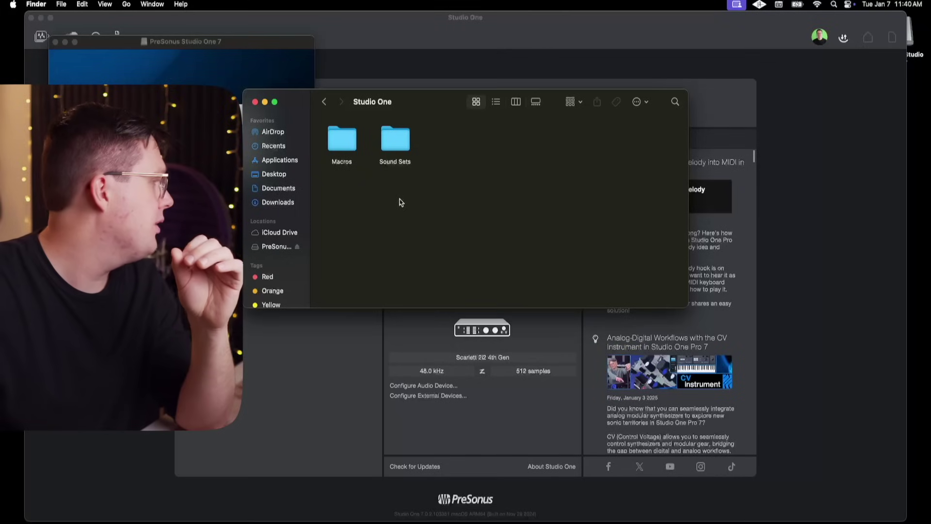